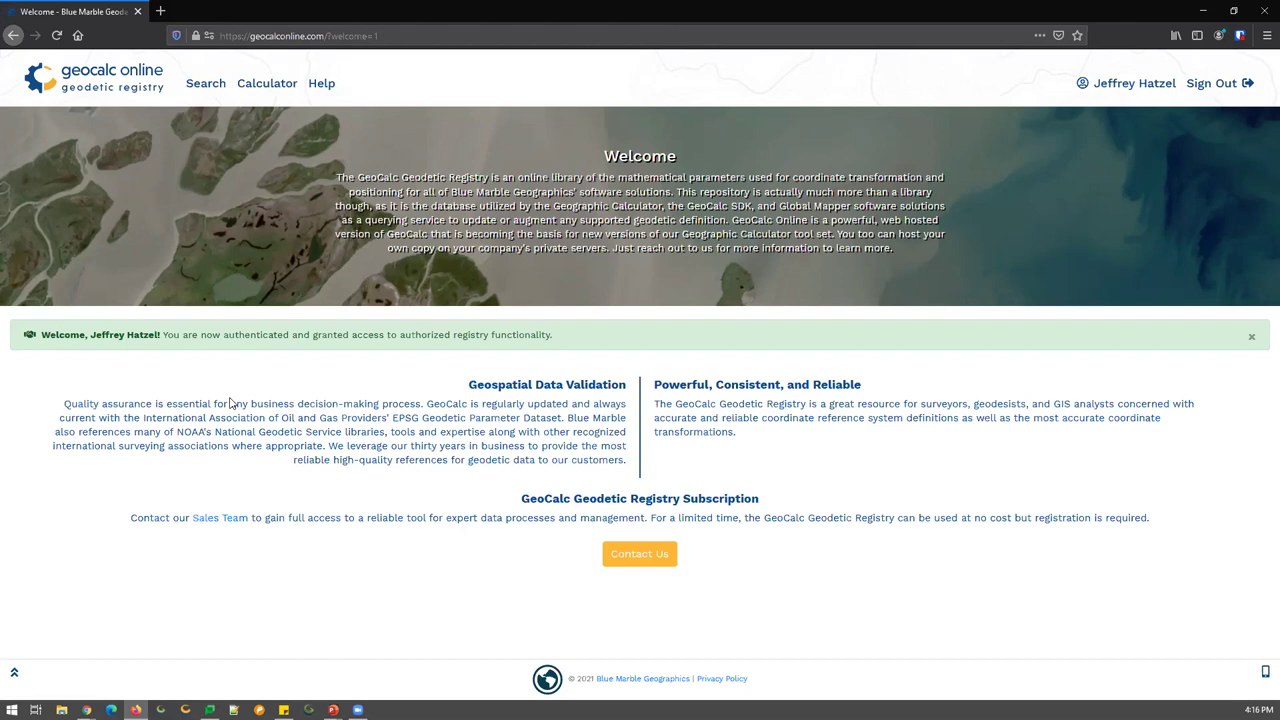
Step: Open the registry search and mark a location in North America on the map
click(205, 83)
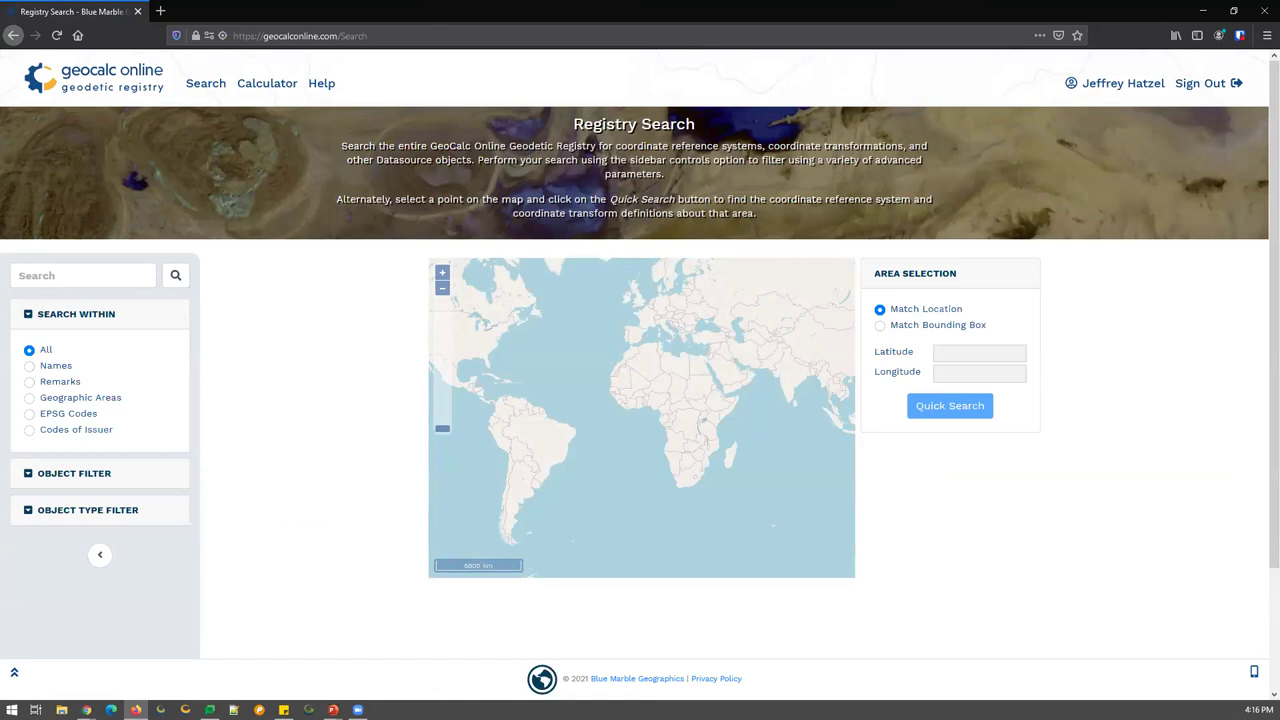
click(502, 311)
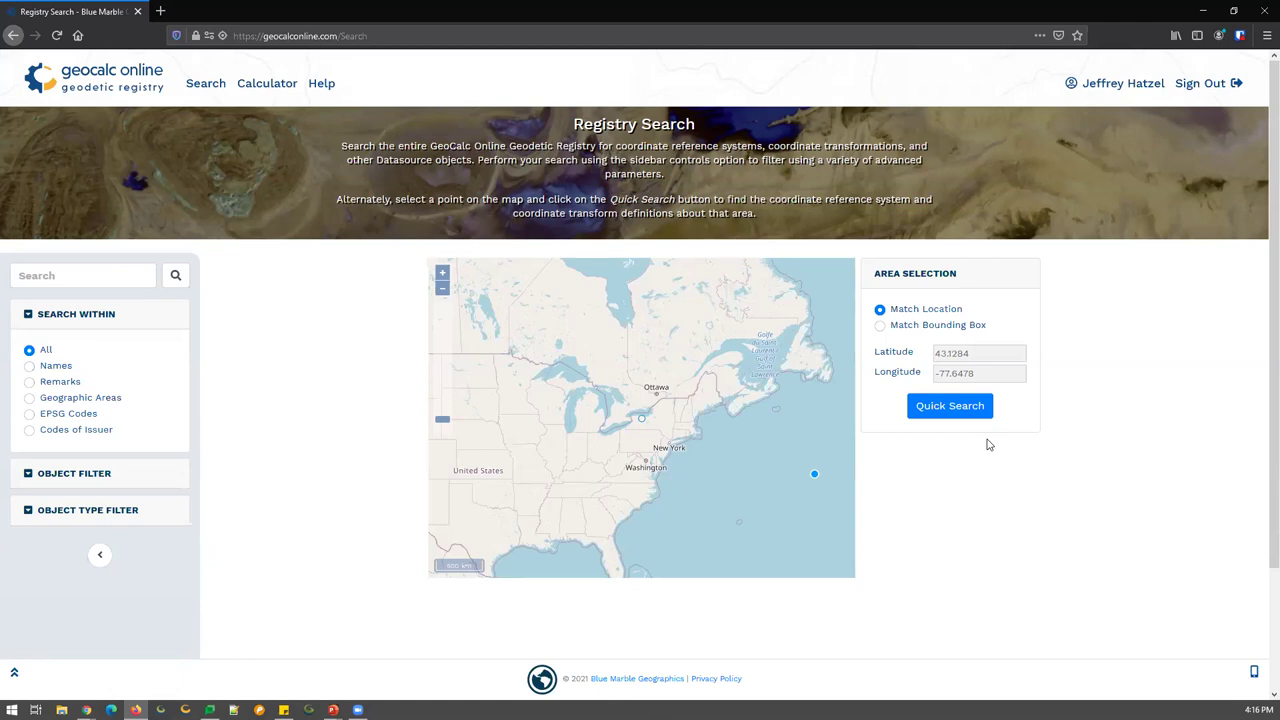
Step: Run a bounding-box quick search over central Texas, about 30.82 to 33.83 latitude and -102.26 to -98.21 longitude
click(880, 328)
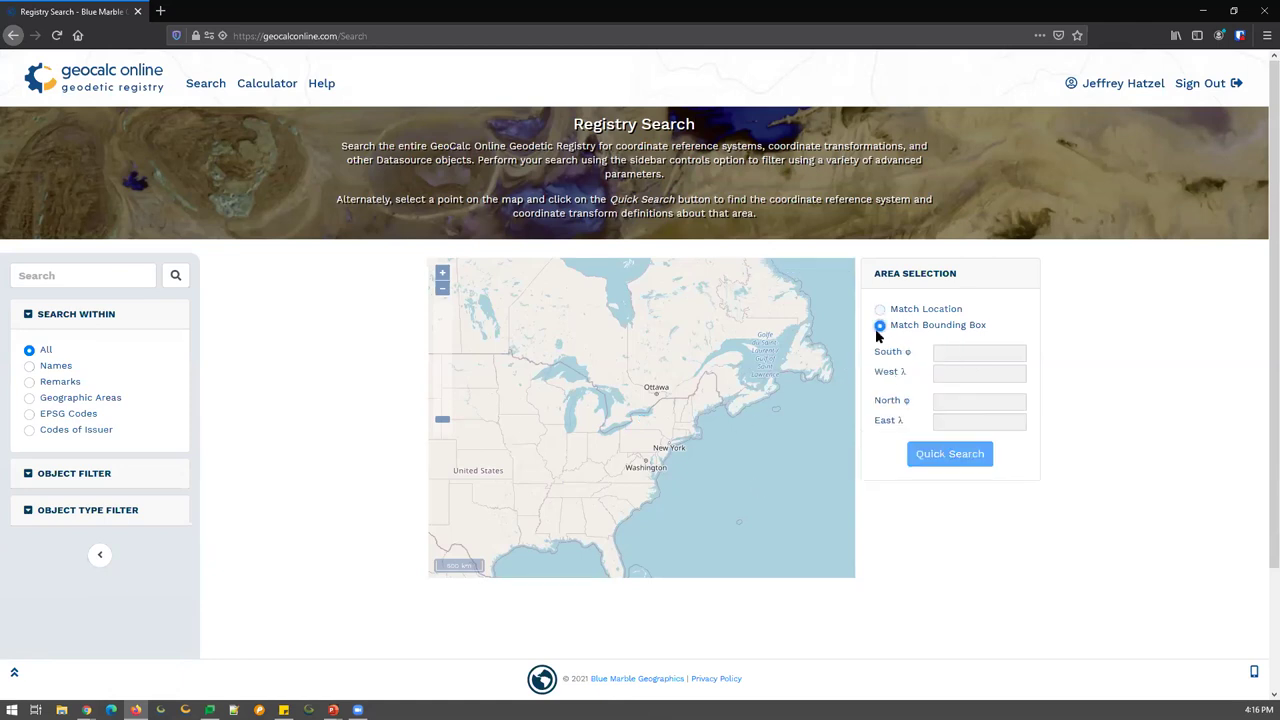
scroll(660, 416, down, 2)
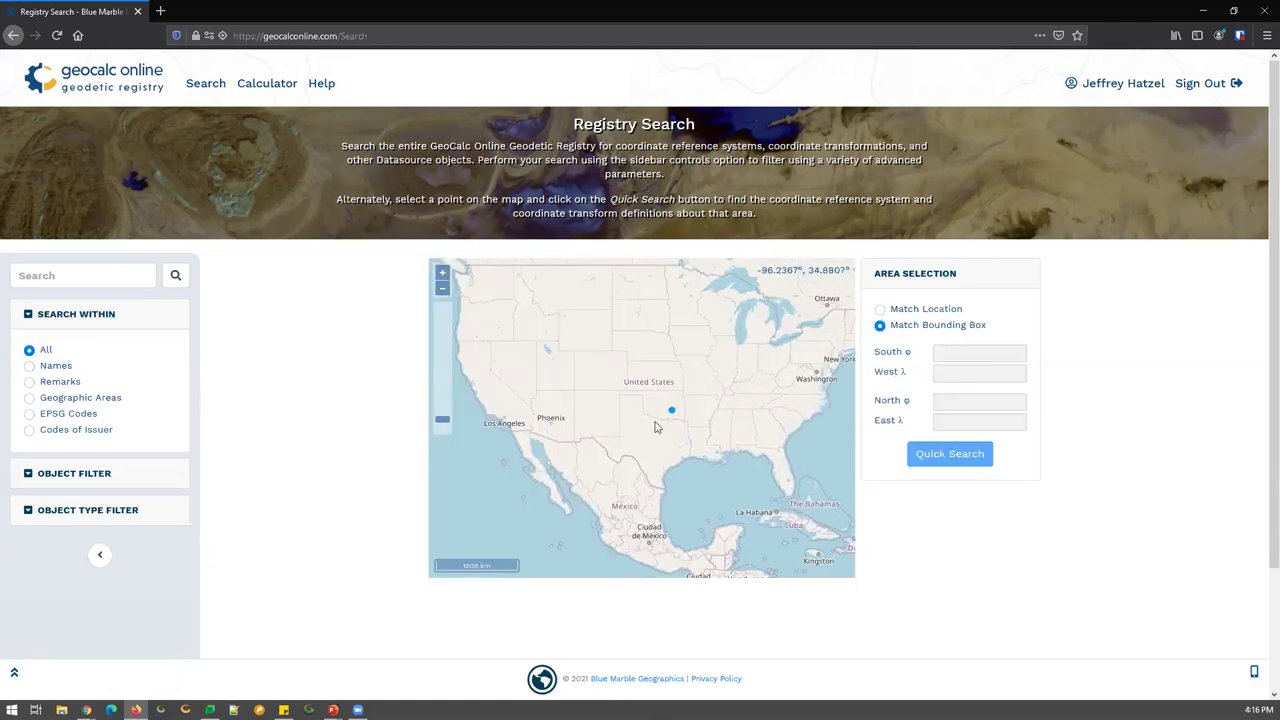
scroll(655, 427, up, 2)
drag(647, 457, 661, 470)
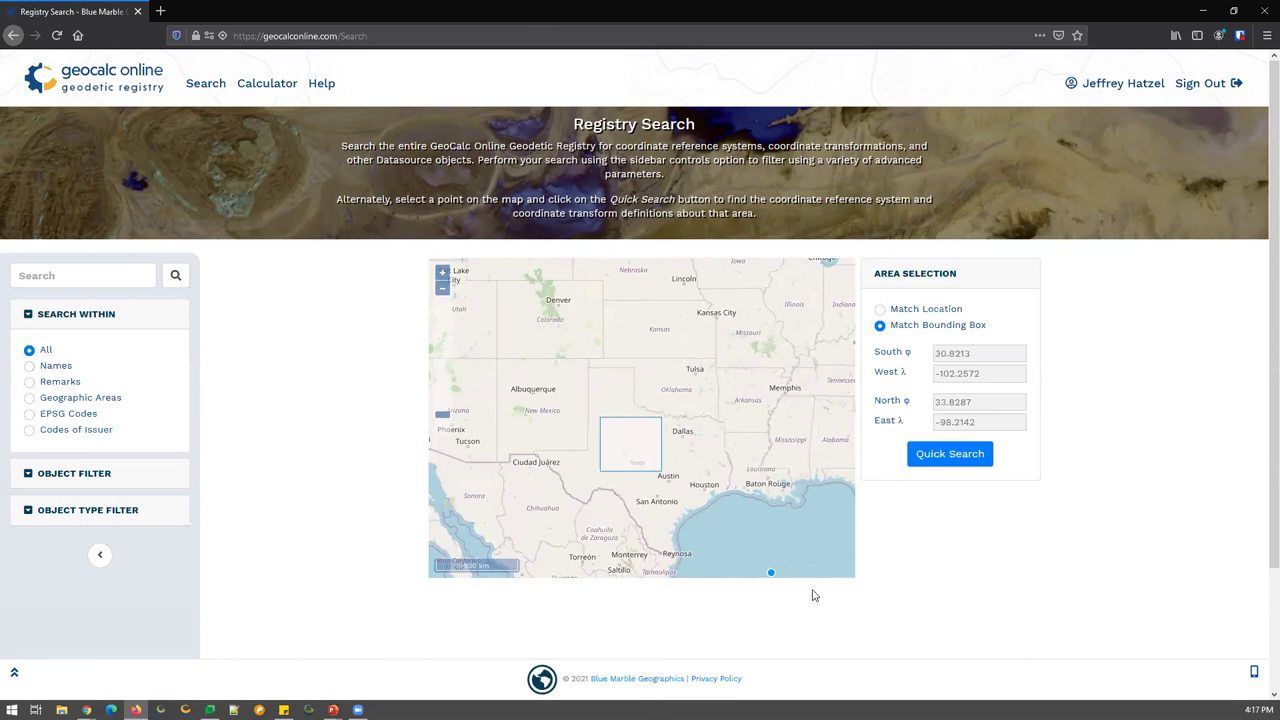
click(948, 465)
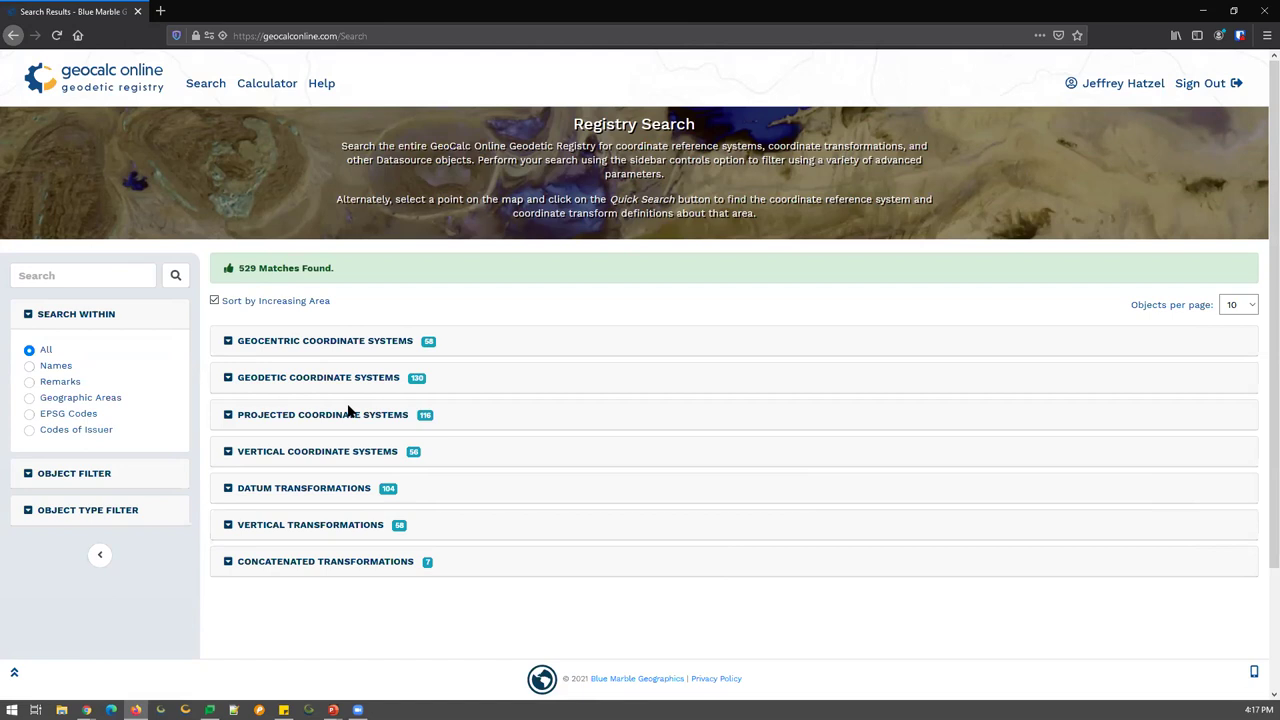
Step: Search the registry for "Texas" within all fields
click(80, 271)
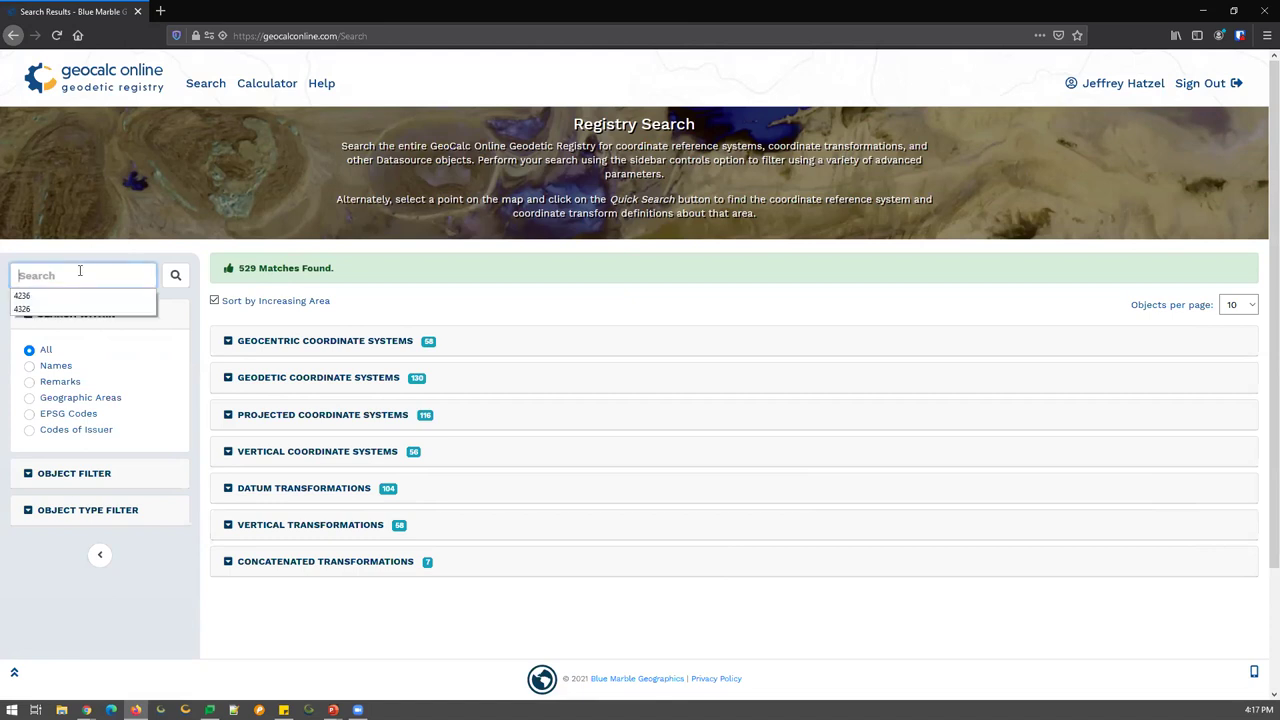
text(Texas)
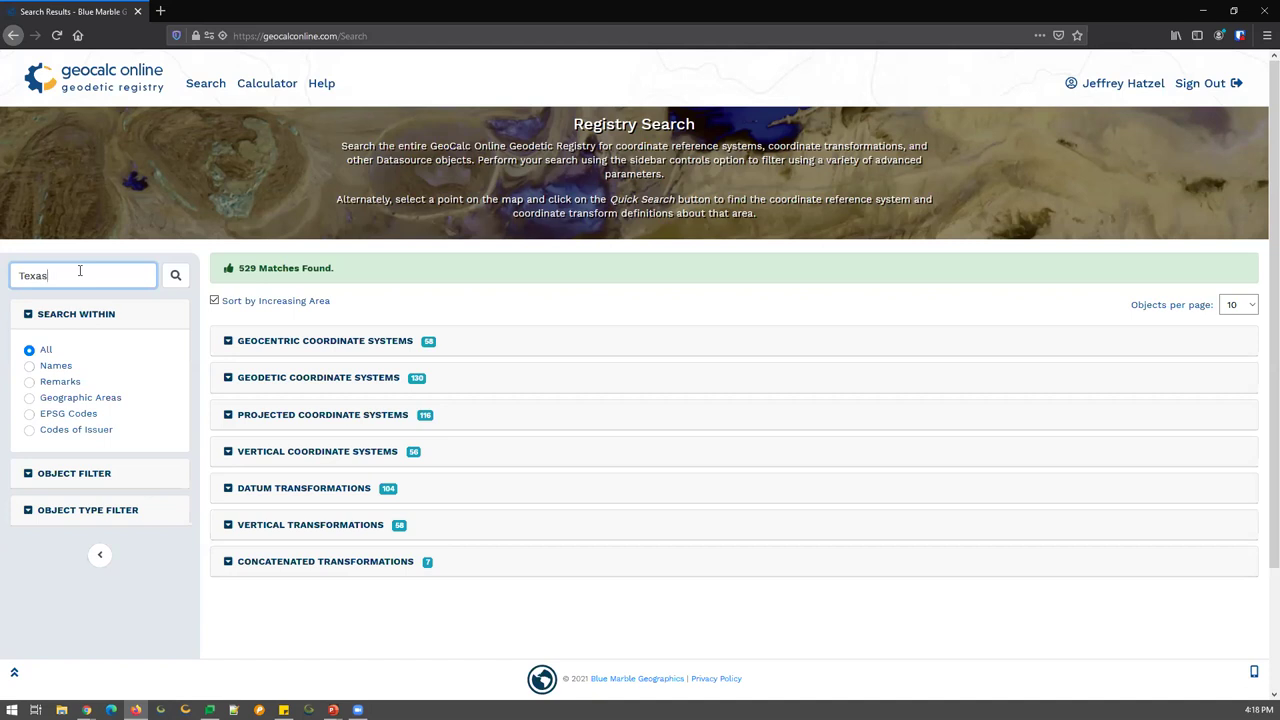
key(Return)
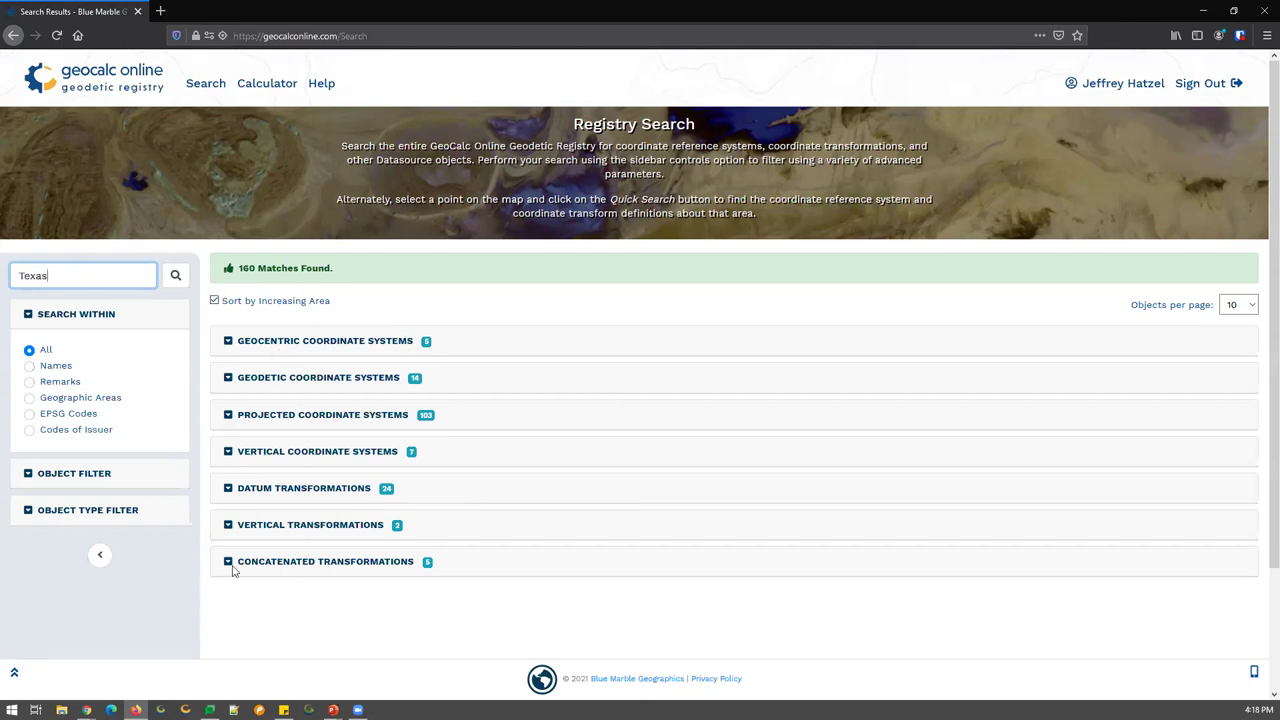
Step: Expand the geodetic coordinate systems in the Texas results, look through them, and collapse the list again
click(229, 379)
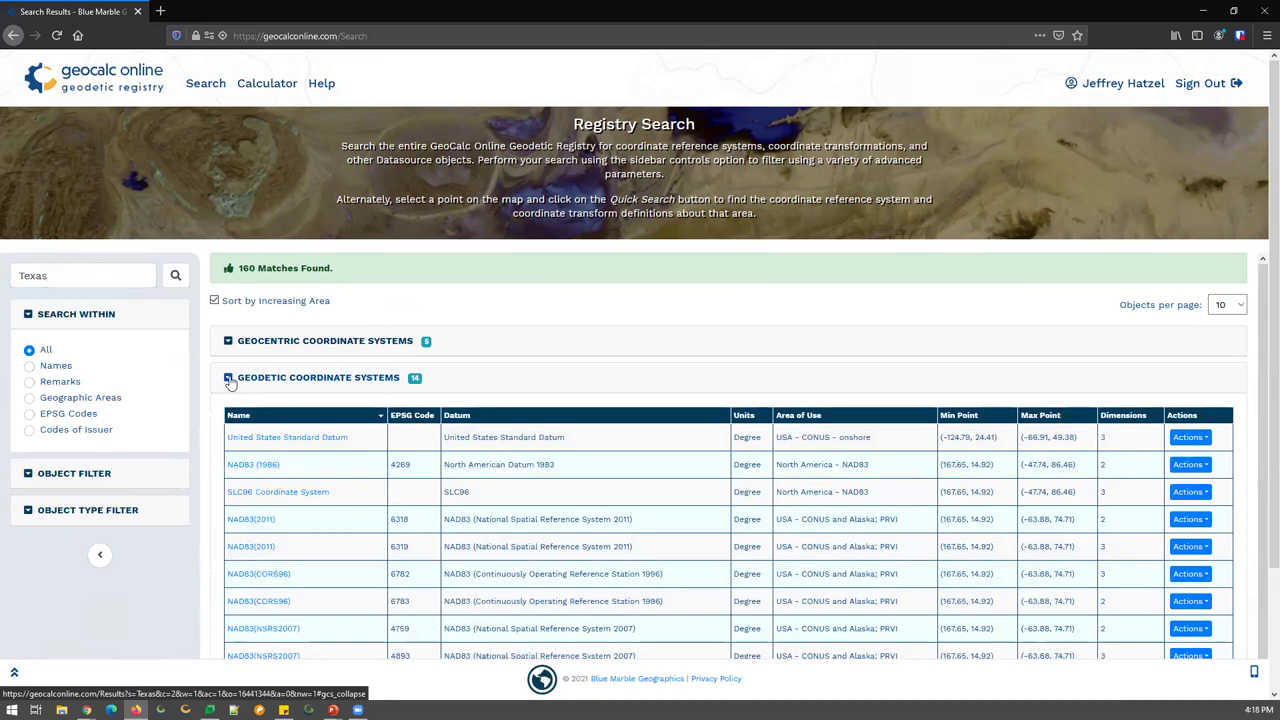
scroll(403, 433, down, 2)
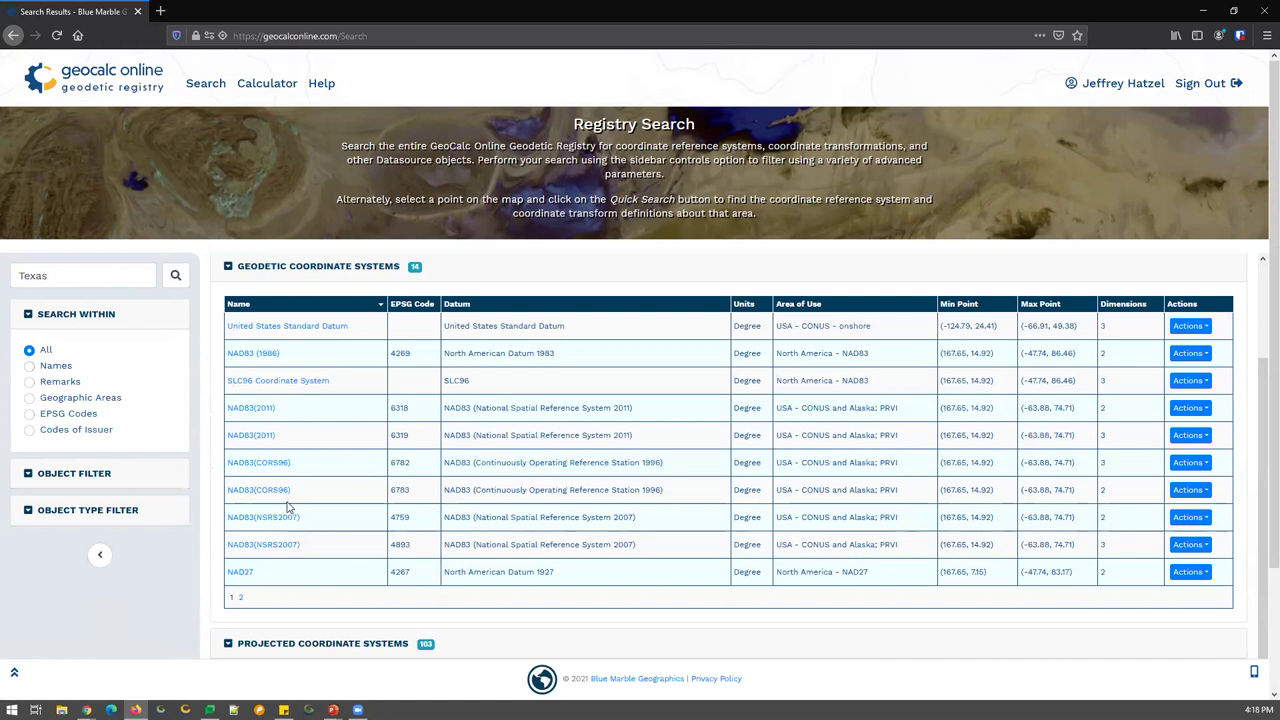
scroll(287, 507, up, 2)
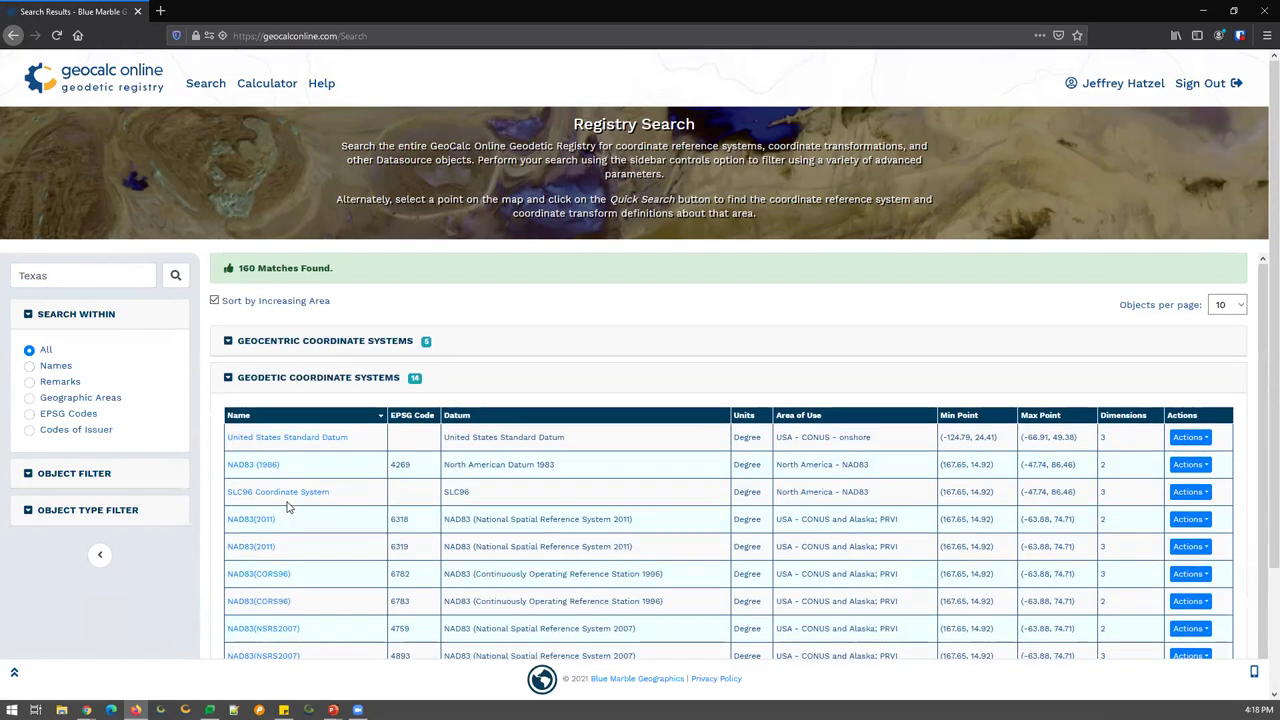
click(228, 386)
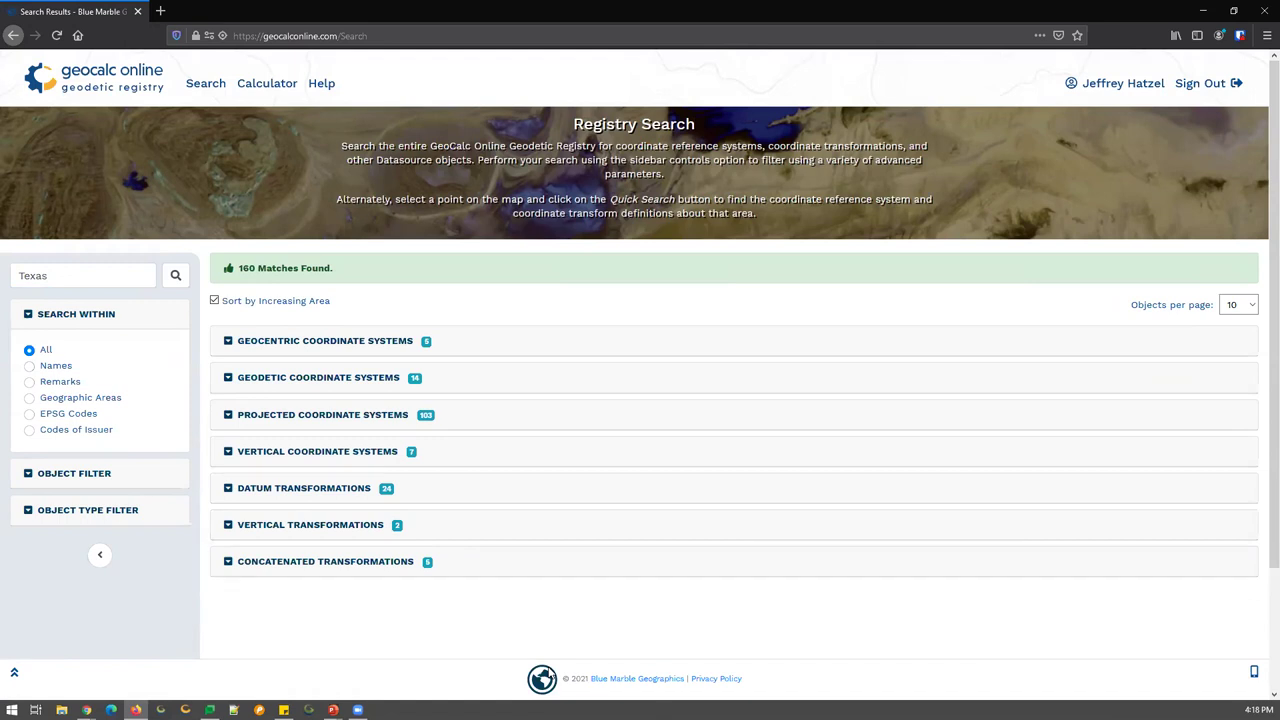
Step: Restrict the object type filter to projected coordinate systems only and rerun the Texas search
click(27, 513)
scroll(145, 500, down, 1)
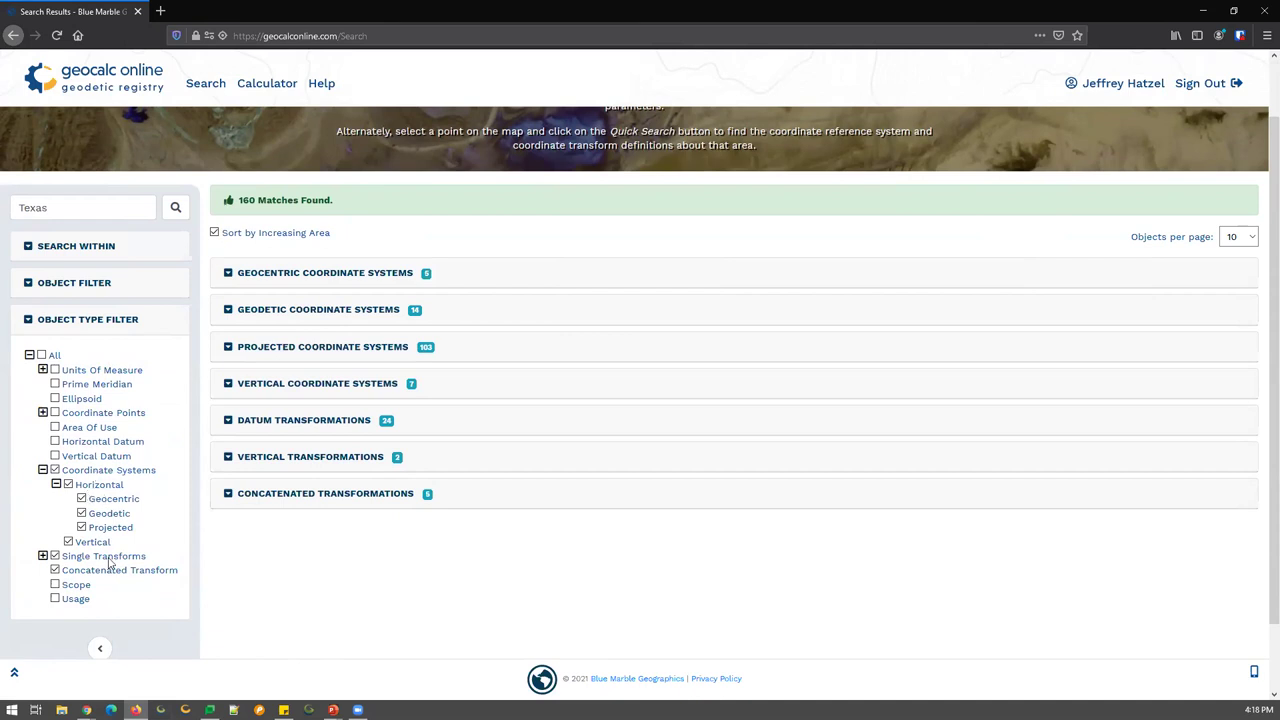
click(55, 556)
click(55, 571)
click(81, 528)
double_click(128, 208)
key(Return)
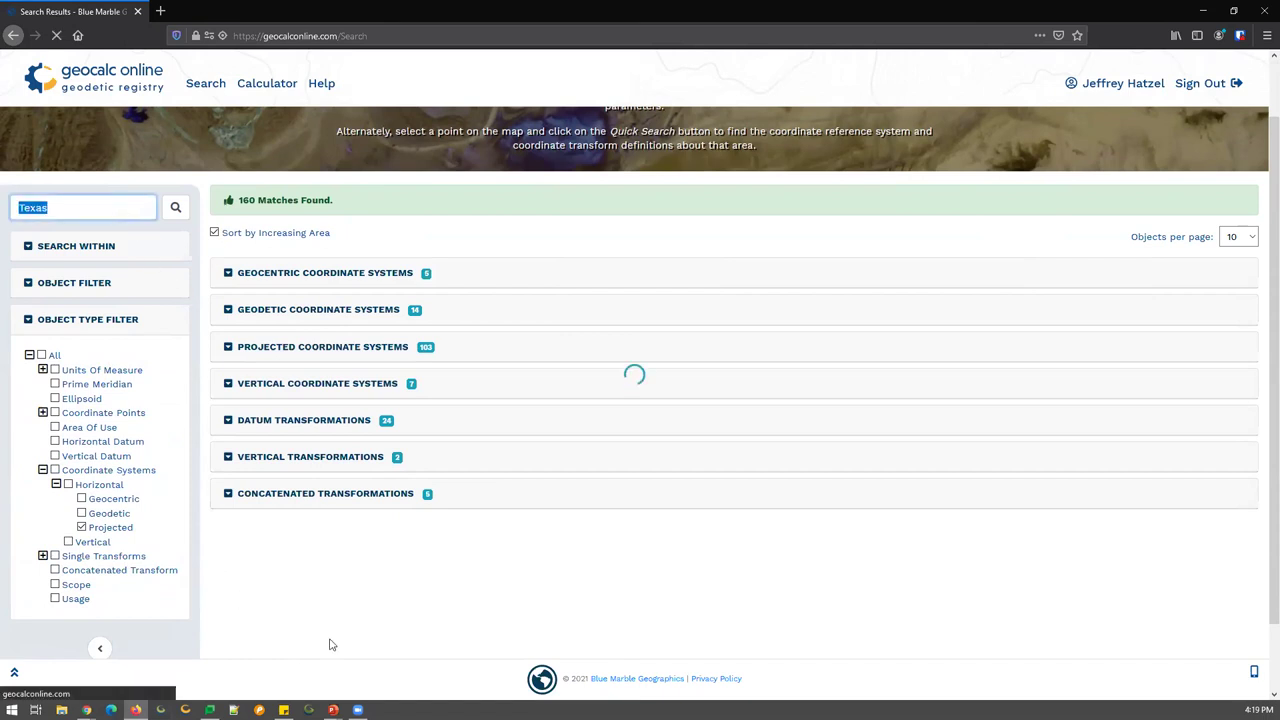
Step: Expand the projected coordinate system results and open the NAD27 / Texas North definition
click(227, 276)
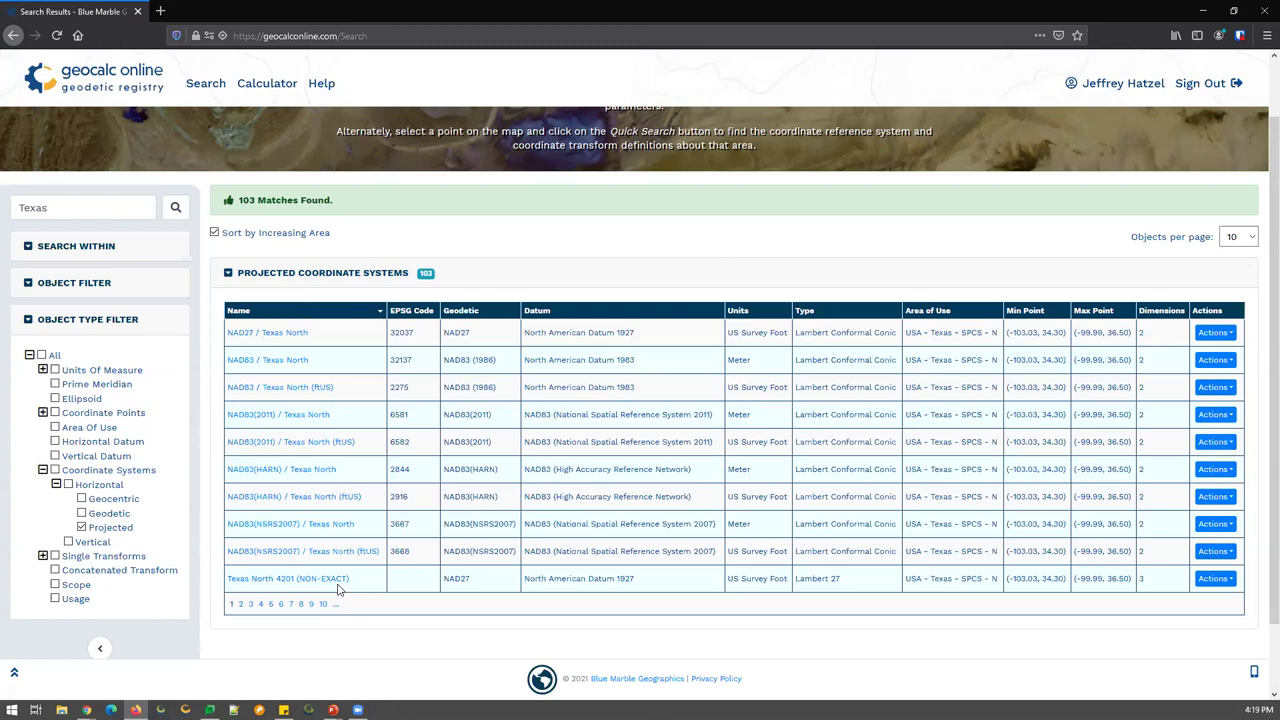
click(283, 336)
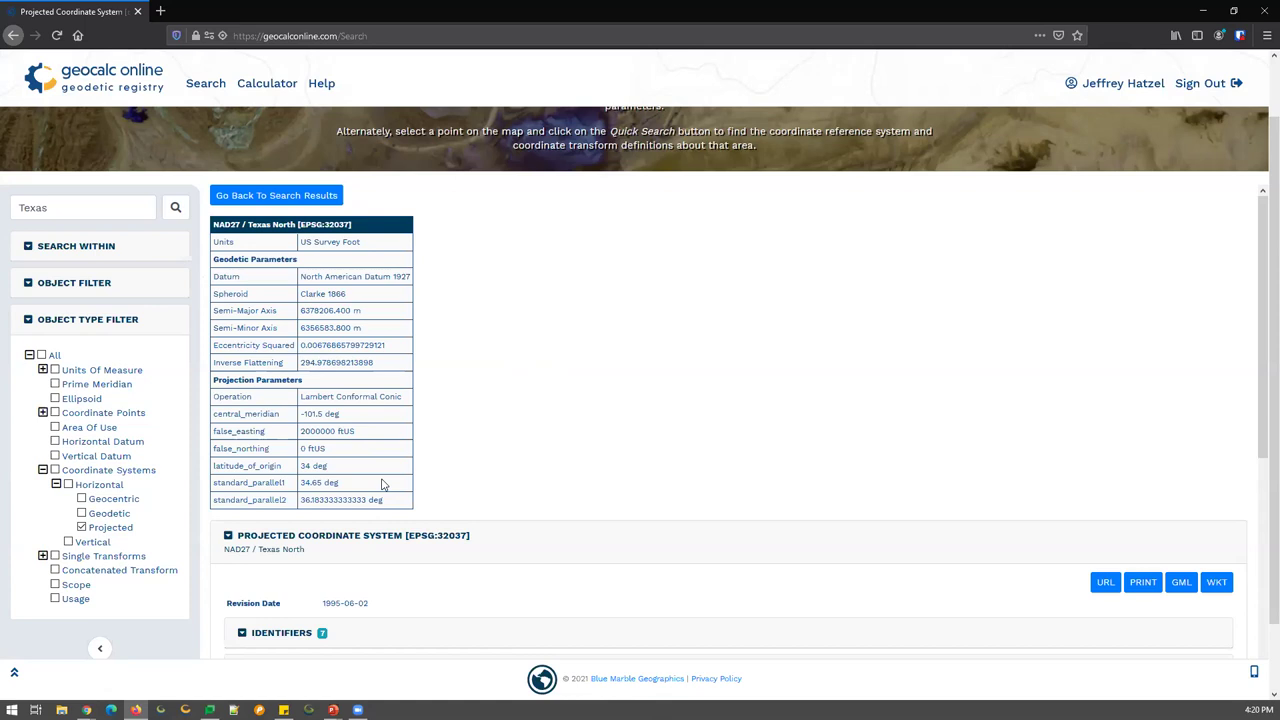
Step: Expand the identifiers of NAD27 / Texas North and highlight the BMG, EPSG and OGP_URN authorities in turn
scroll(778, 388, down, 3)
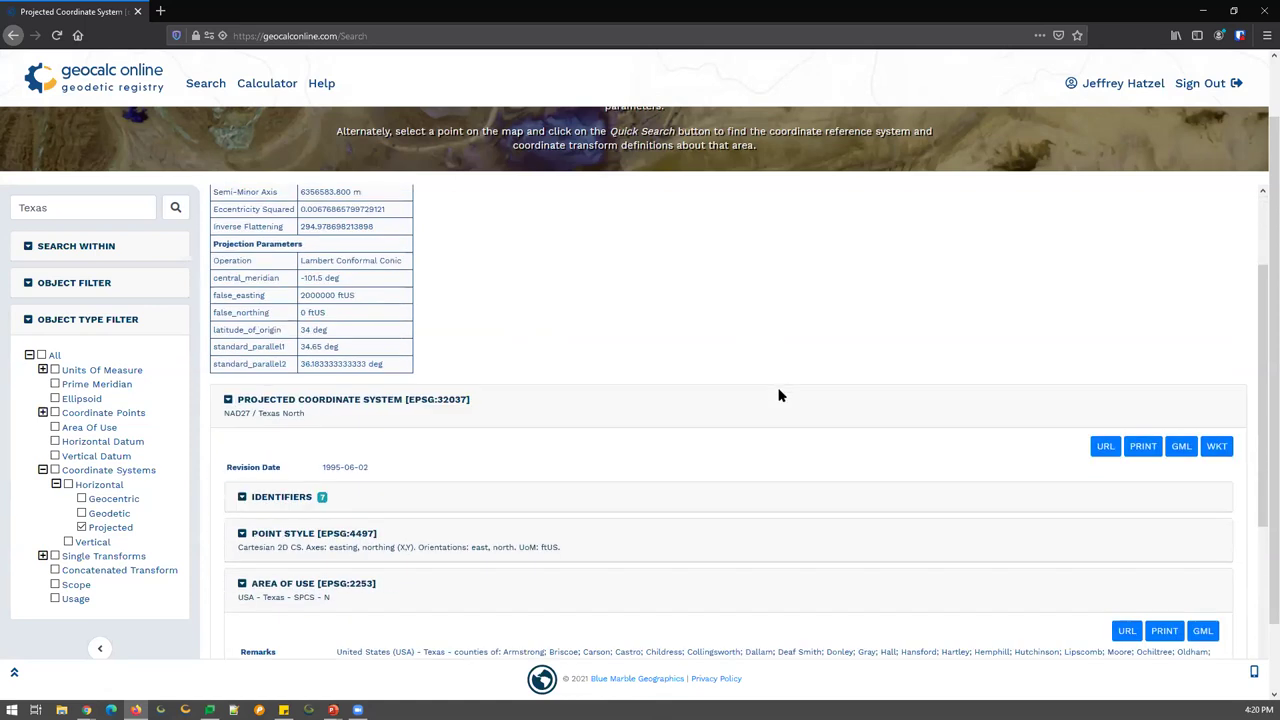
click(258, 497)
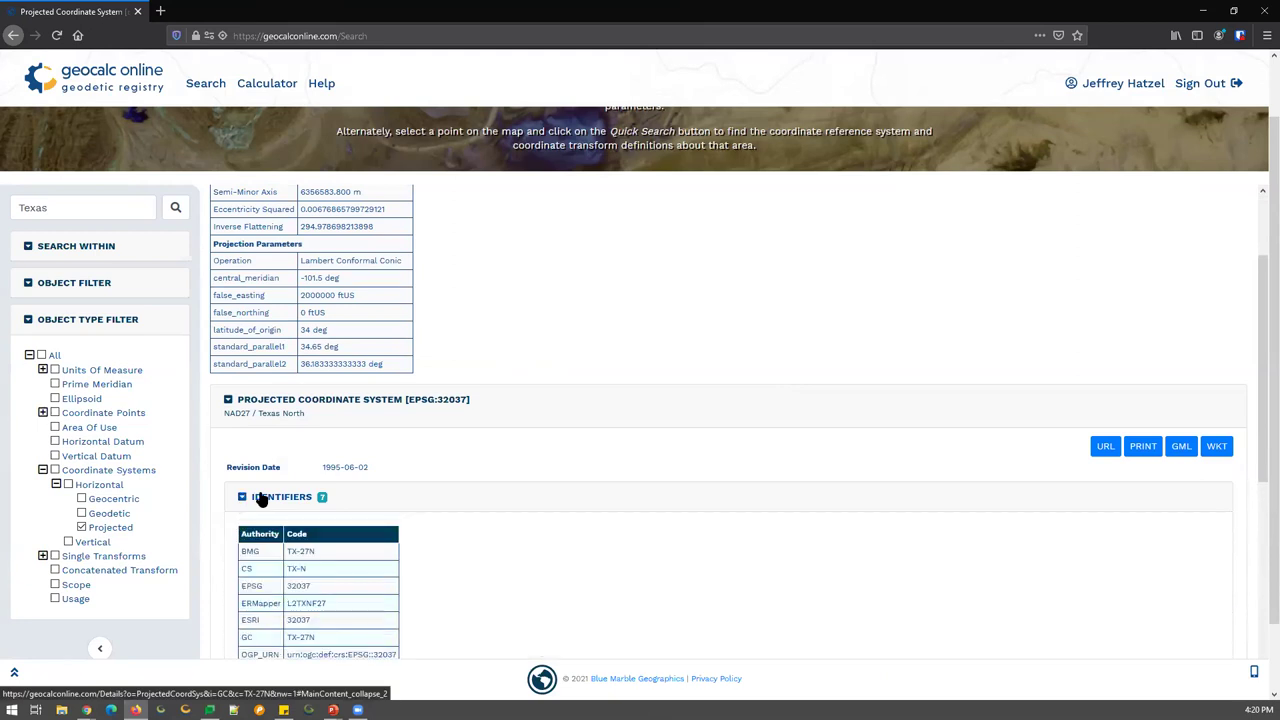
scroll(263, 503, down, 2)
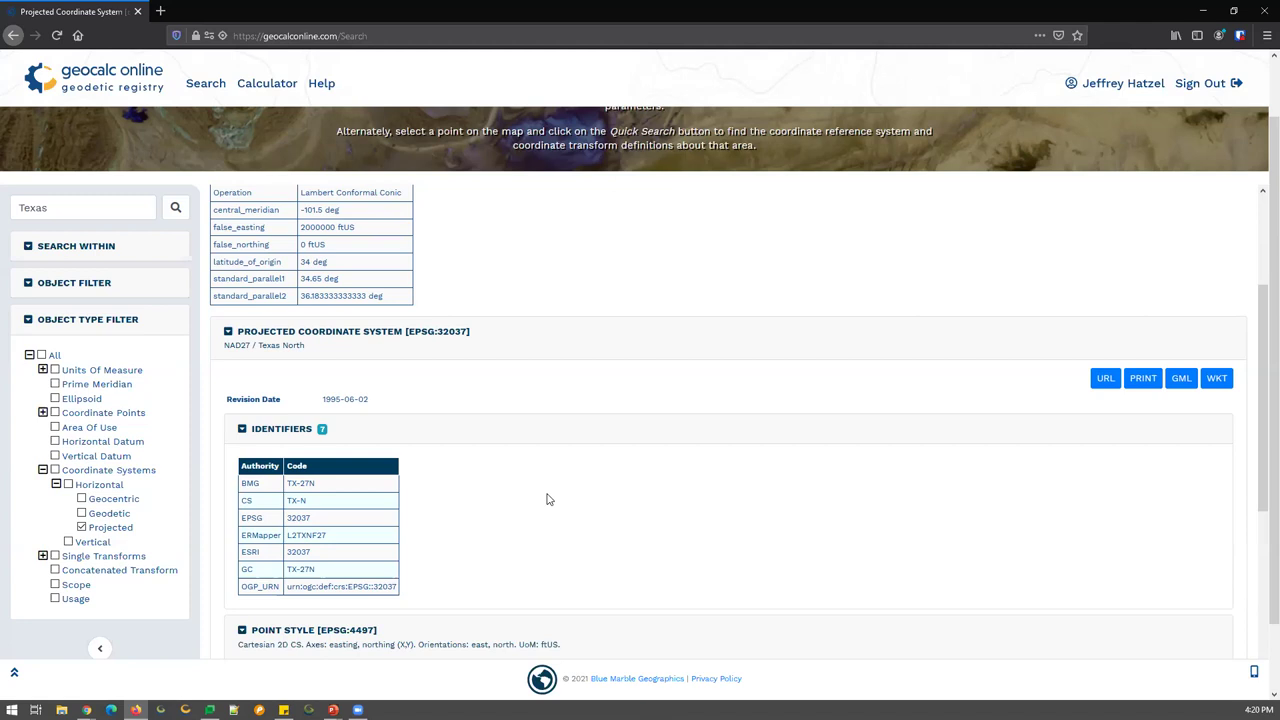
double_click(249, 483)
double_click(251, 518)
double_click(268, 587)
click(544, 584)
Step: Examine the area of use of NAD27 / Texas North on a zoomed-out map, and the remaining sections of the definition
scroll(931, 517, down, 4)
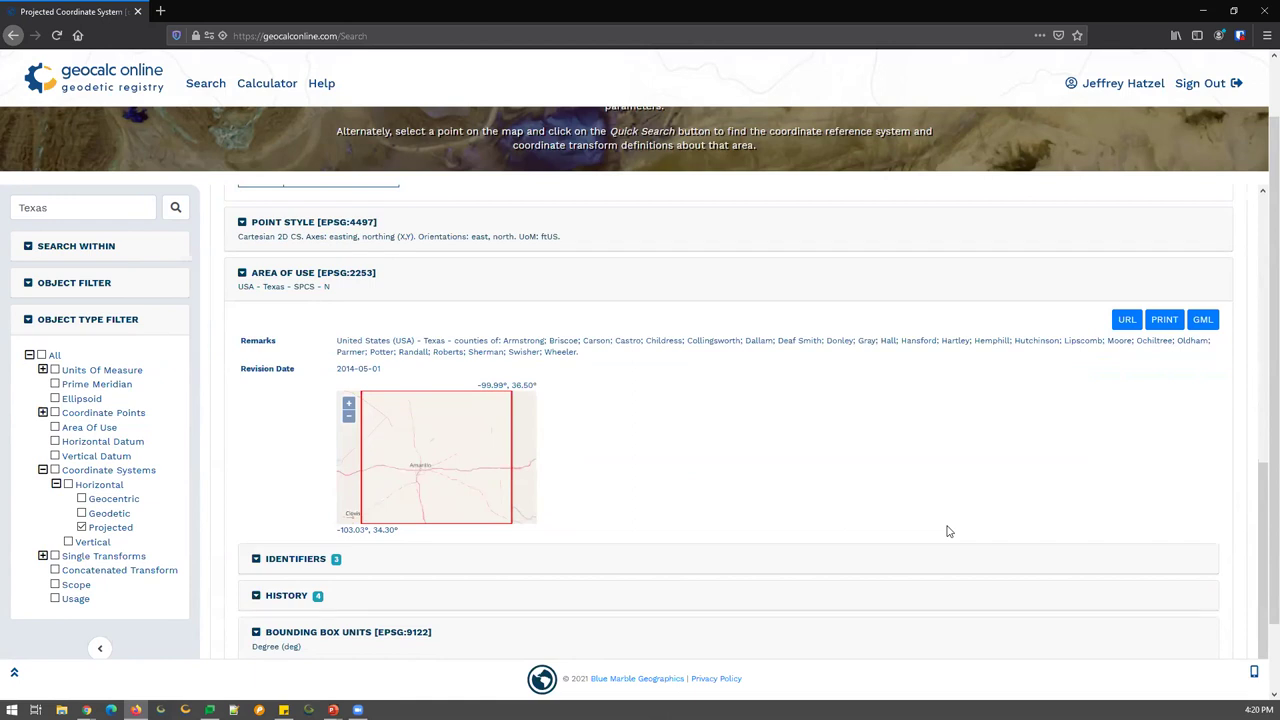
scroll(476, 467, down, 2)
scroll(488, 502, down, 1)
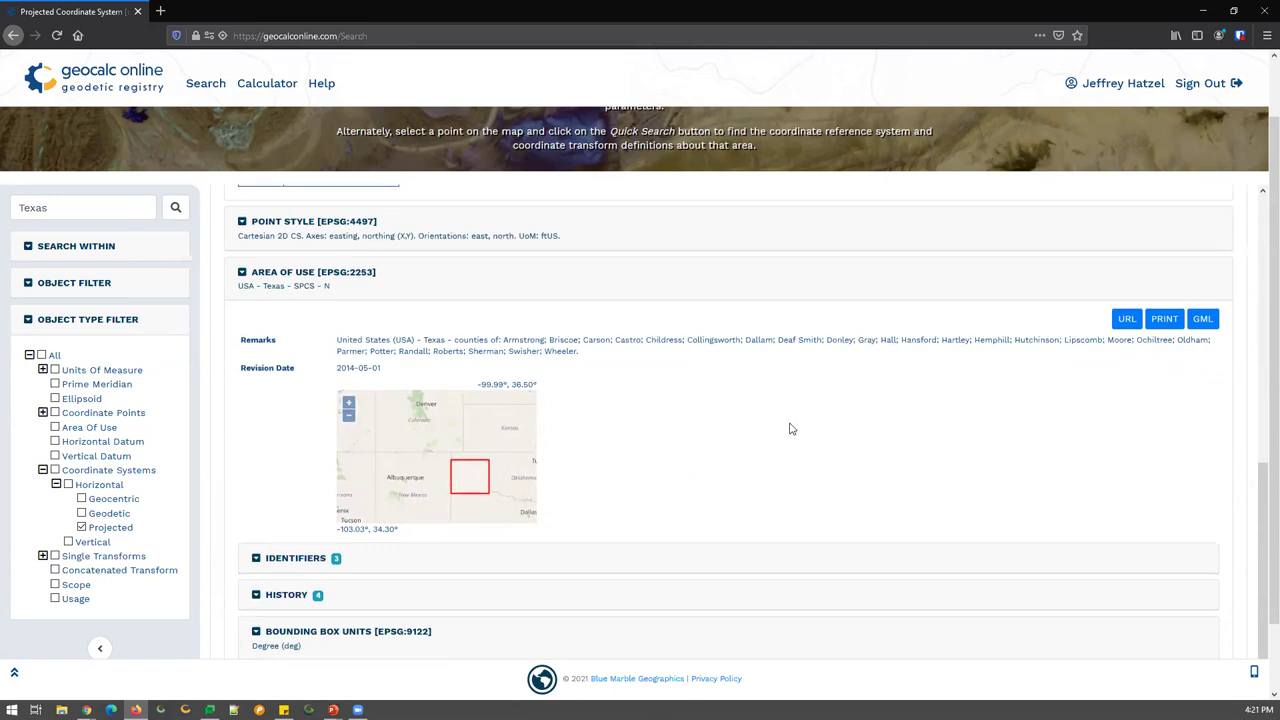
scroll(790, 428, down, 2)
scroll(789, 483, down, 2)
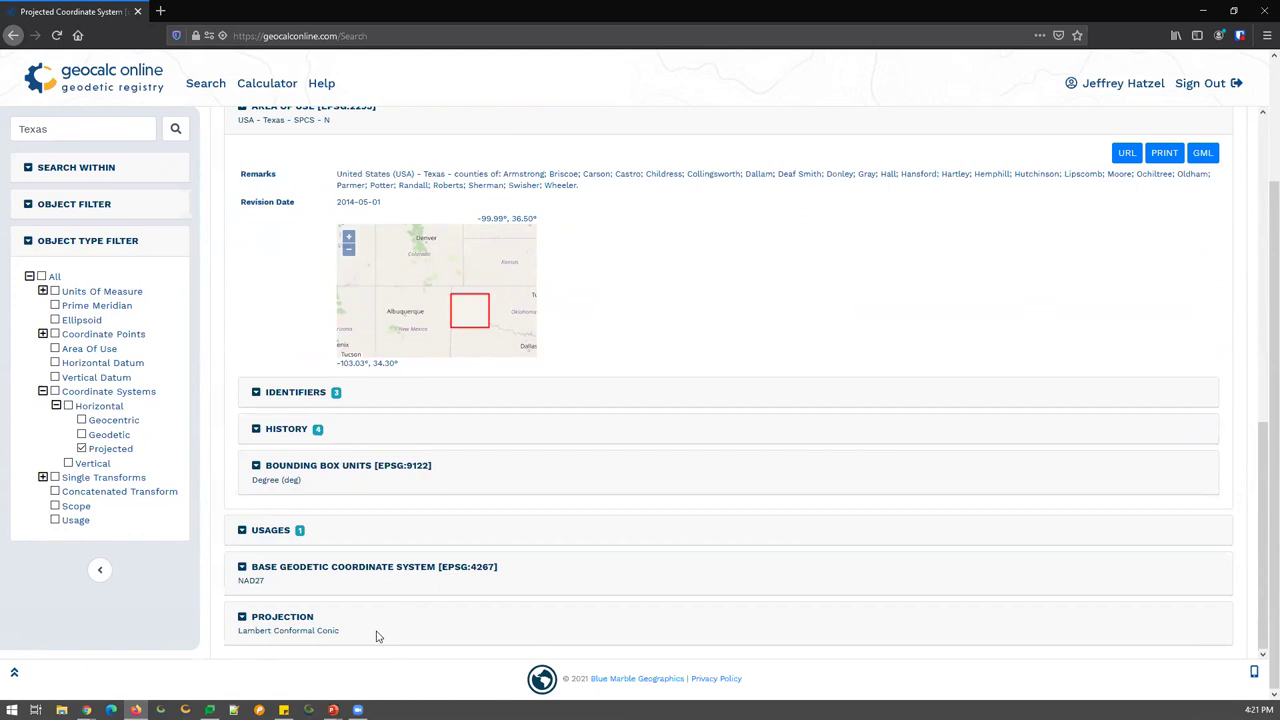
Step: View the USA - Texas - SPCS - N usage record of the coordinate system, and return to the search results
click(272, 538)
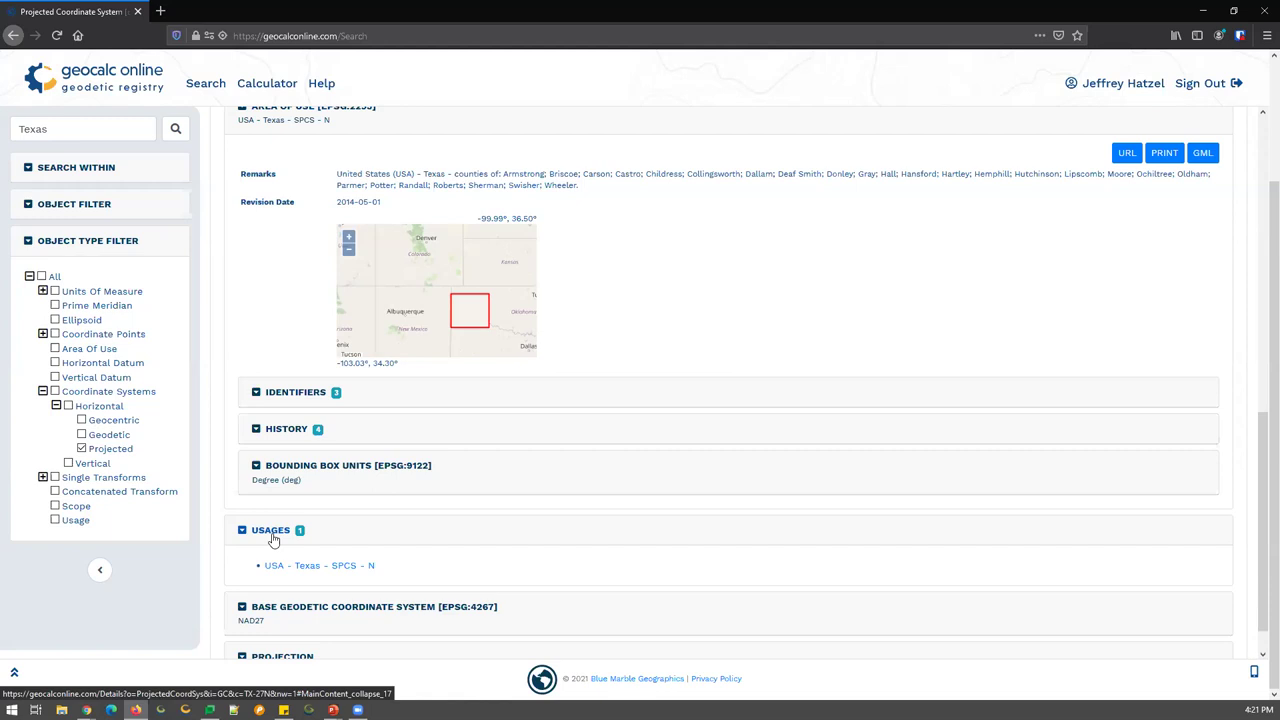
click(296, 571)
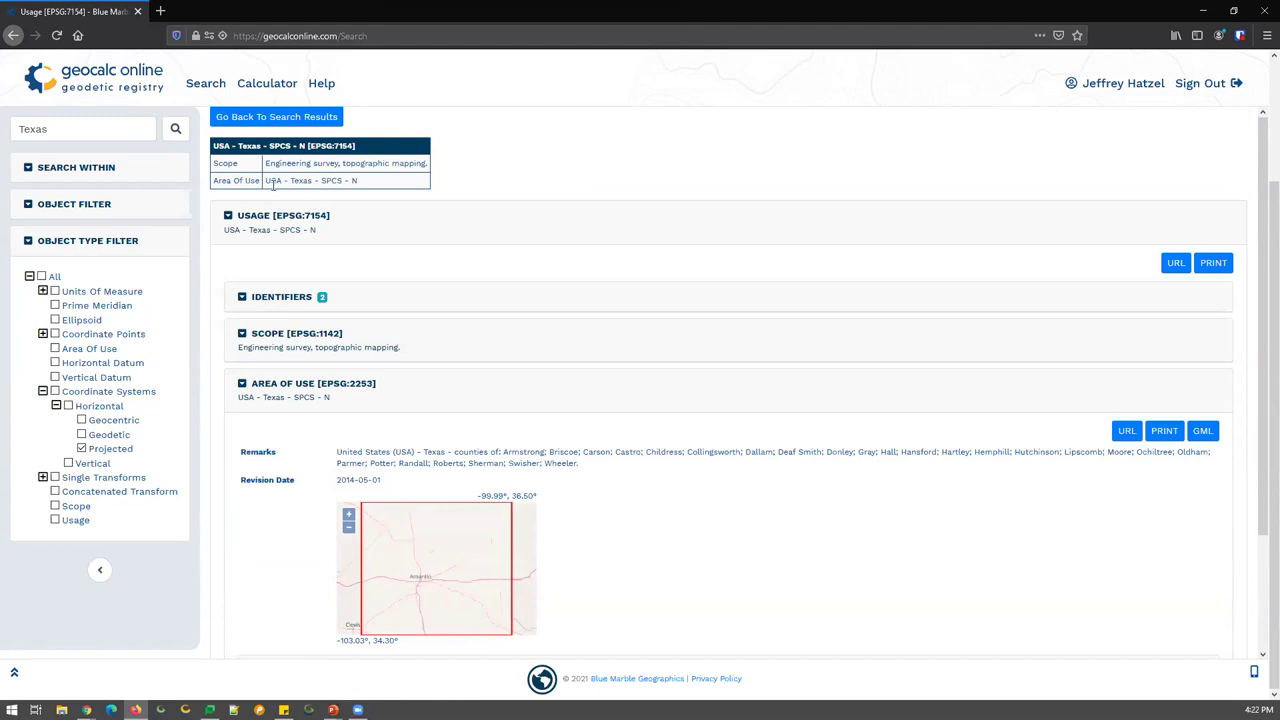
click(13, 35)
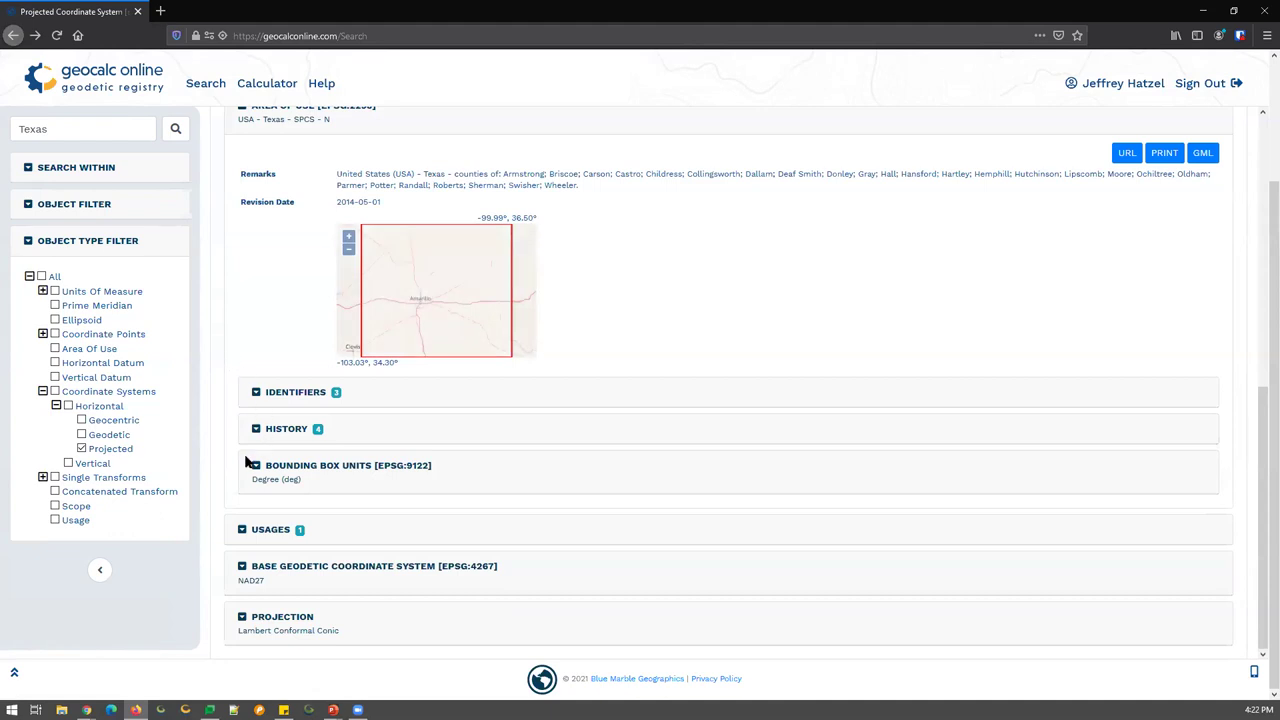
click(14, 35)
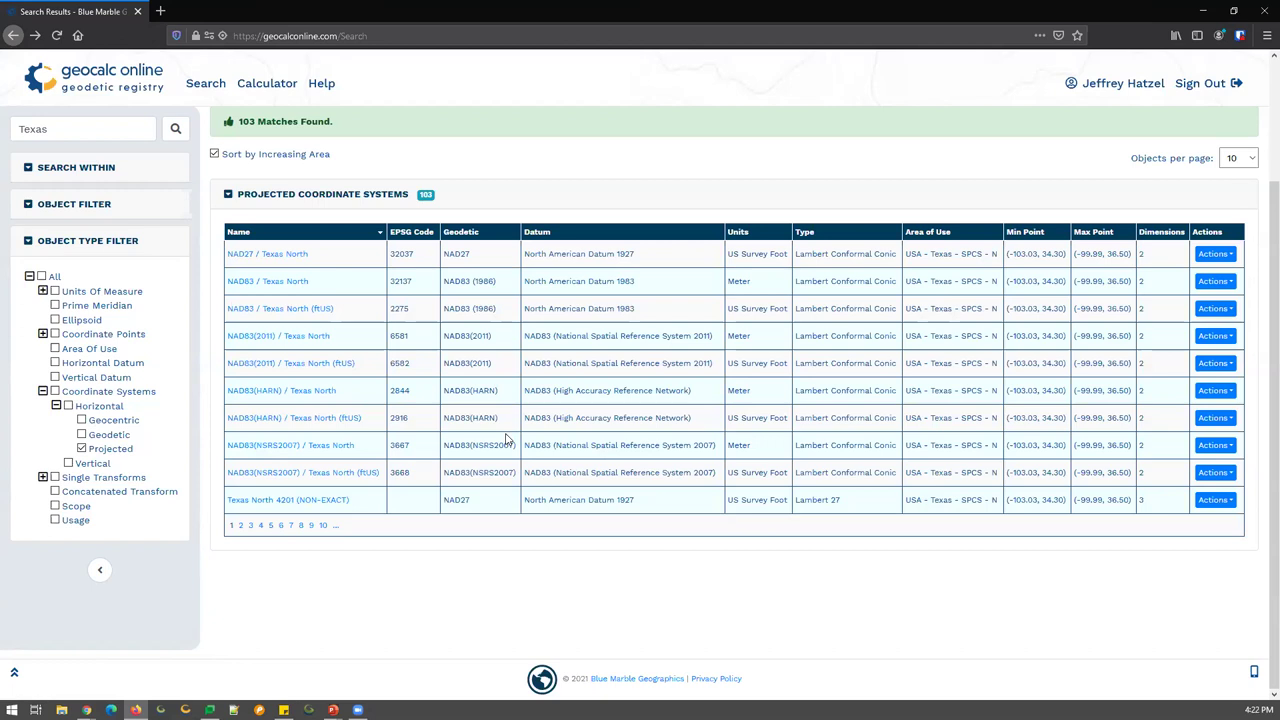
Step: Open the well-known text definition of NAD27 / Texas North, select its full text, and close its tab
click(1213, 256)
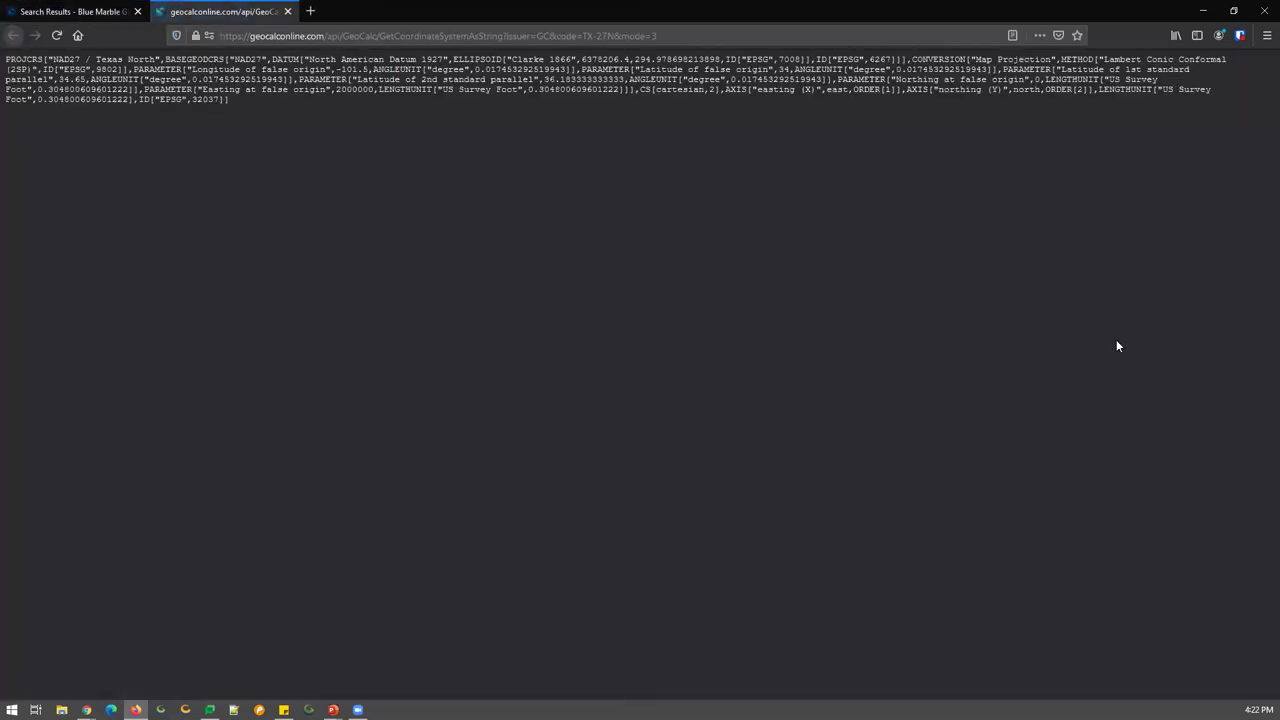
drag(220, 101, 5, 60)
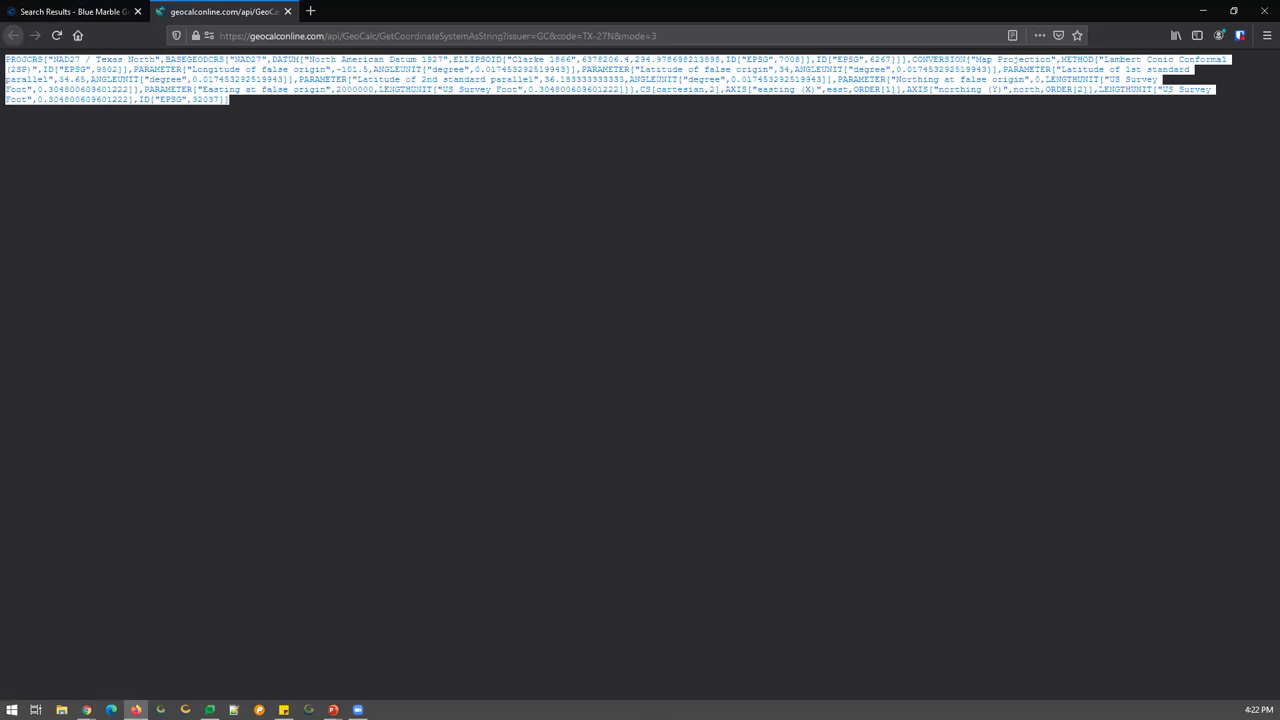
click(287, 12)
mouse_move(284, 710)
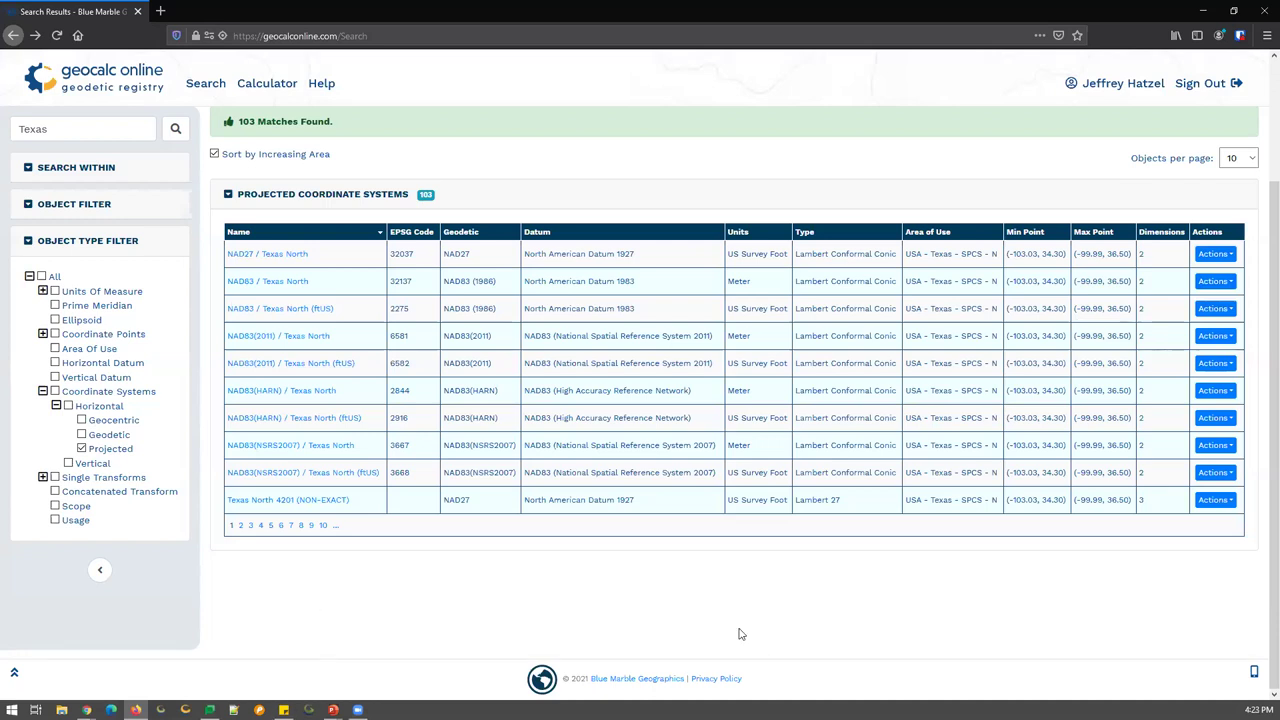
Step: Reopen the NAD27 / Texas North definition to check its identifiers and direct link option, and return to the results
click(237, 257)
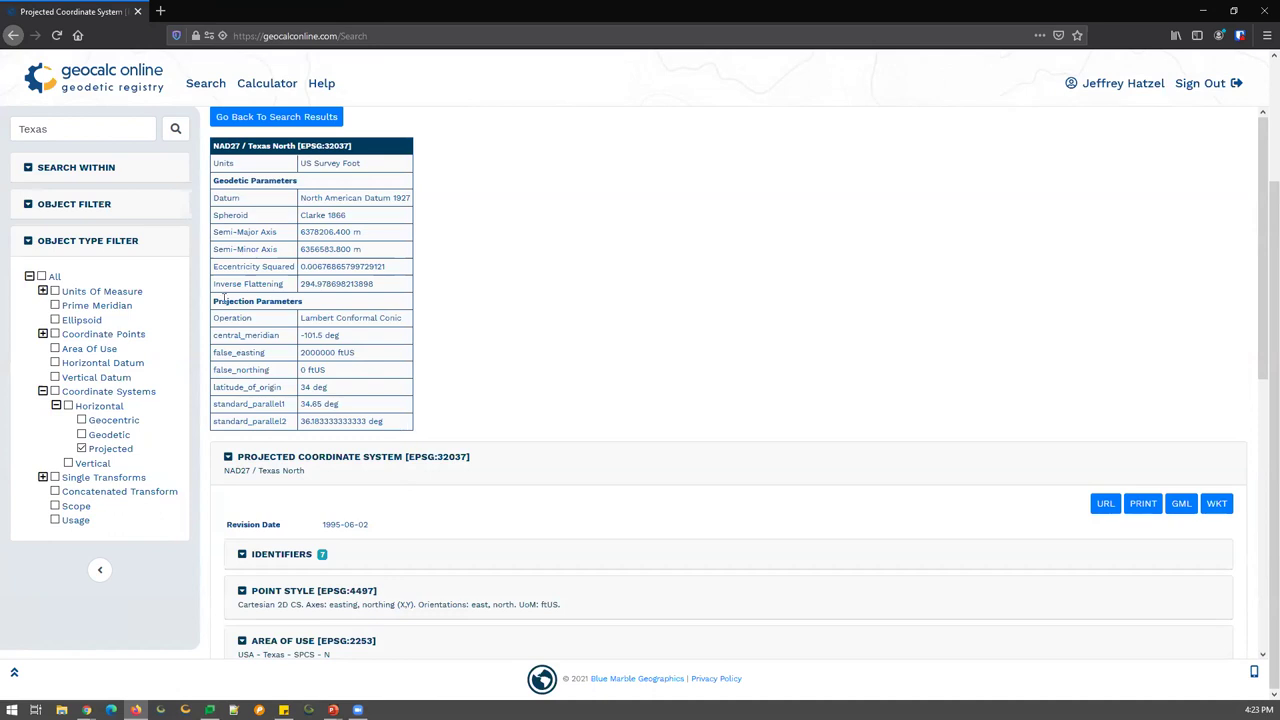
click(242, 555)
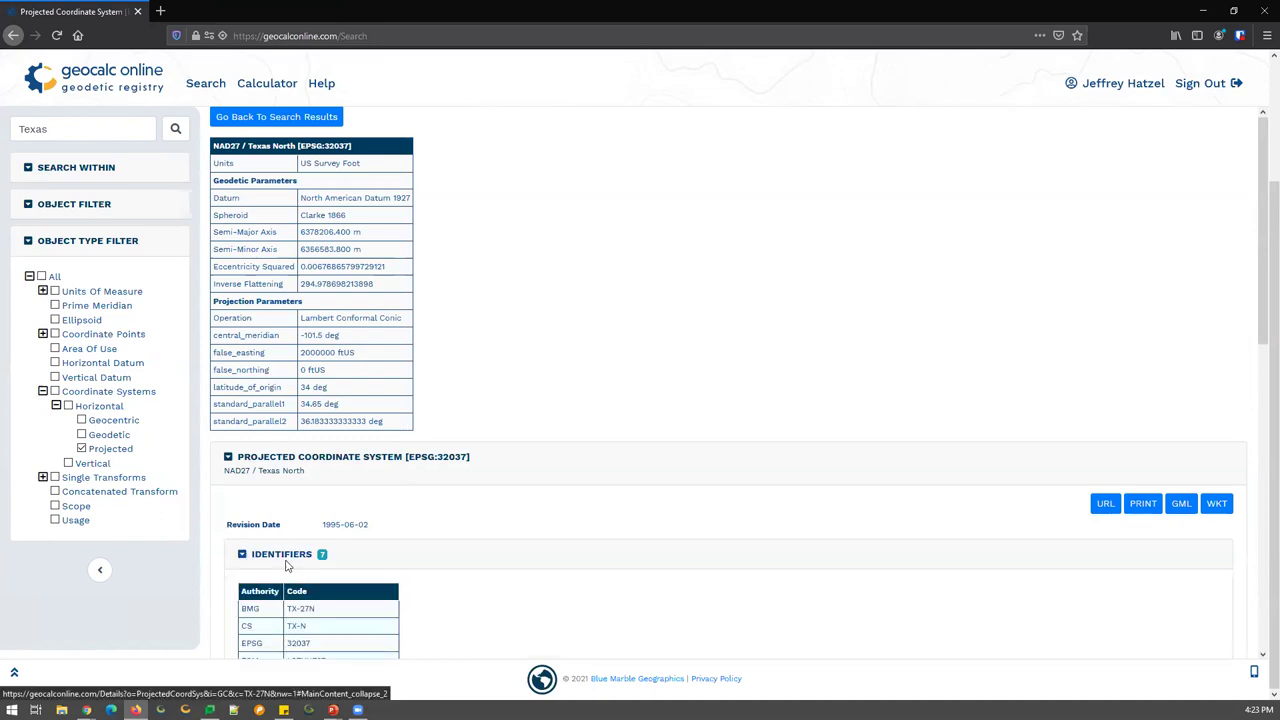
scroll(289, 505, down, 2)
scroll(737, 477, up, 2)
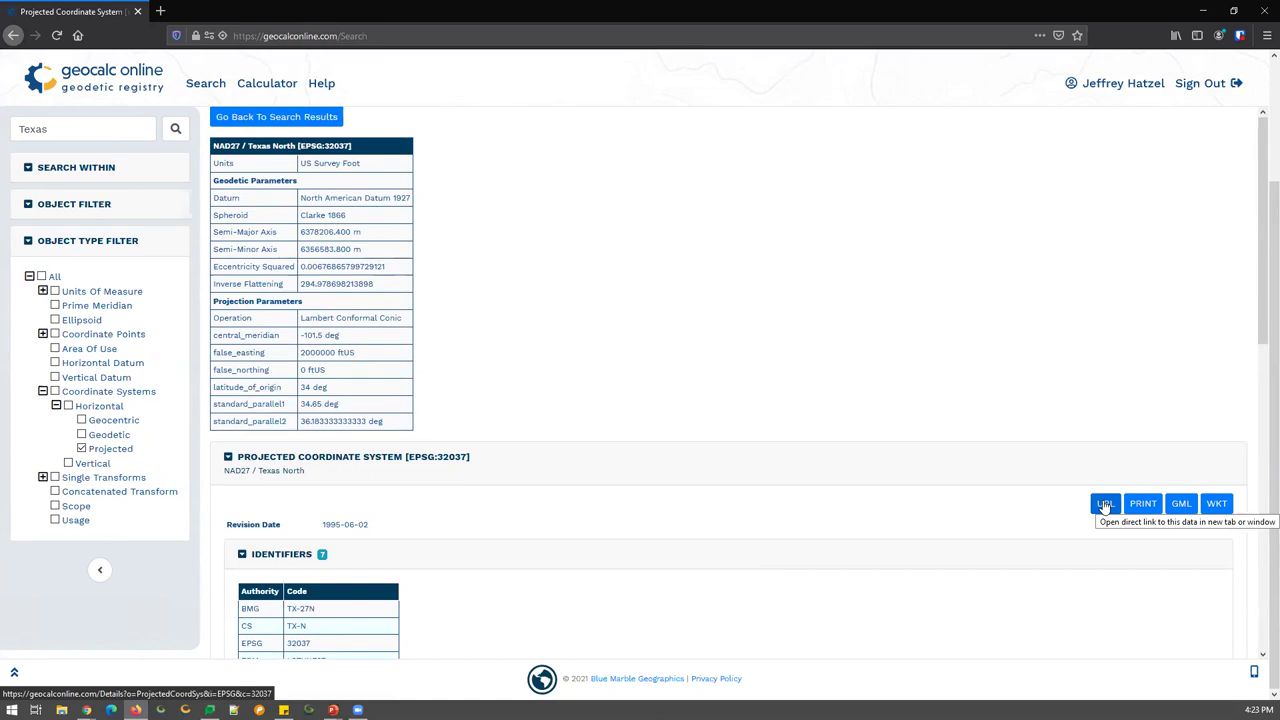
click(13, 35)
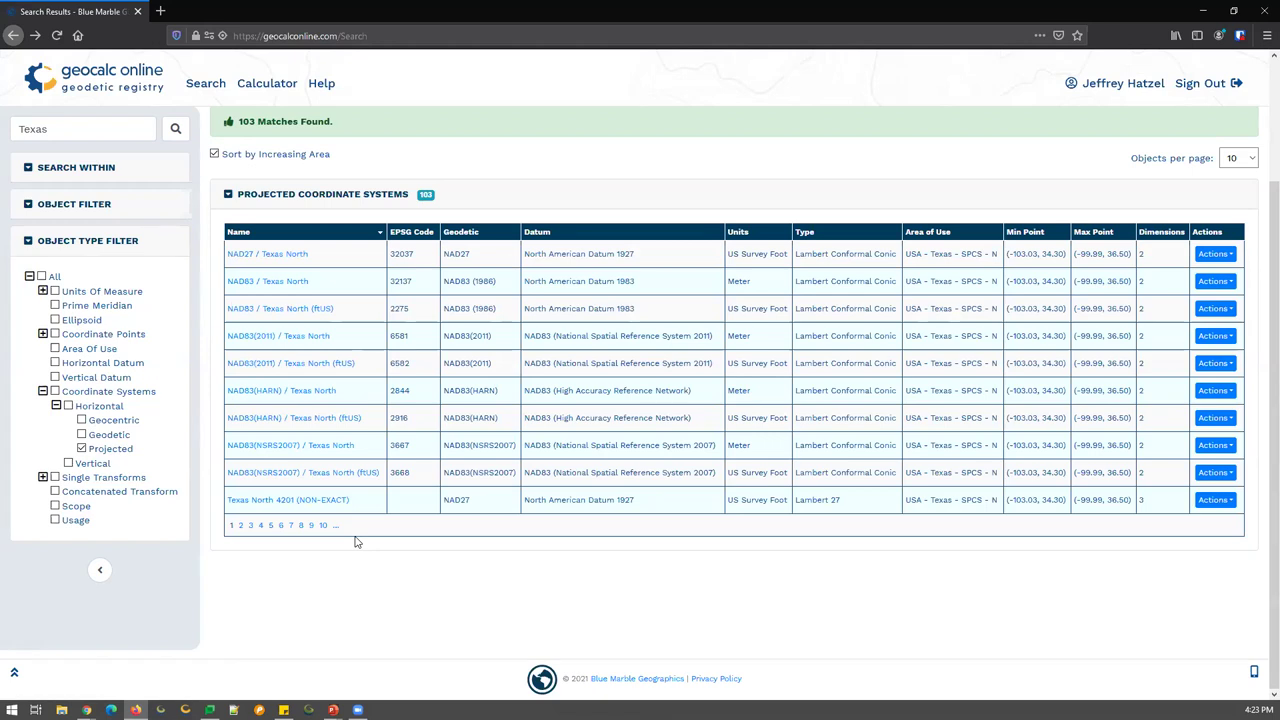
Step: Open the Point-to-Point Calculator
click(251, 87)
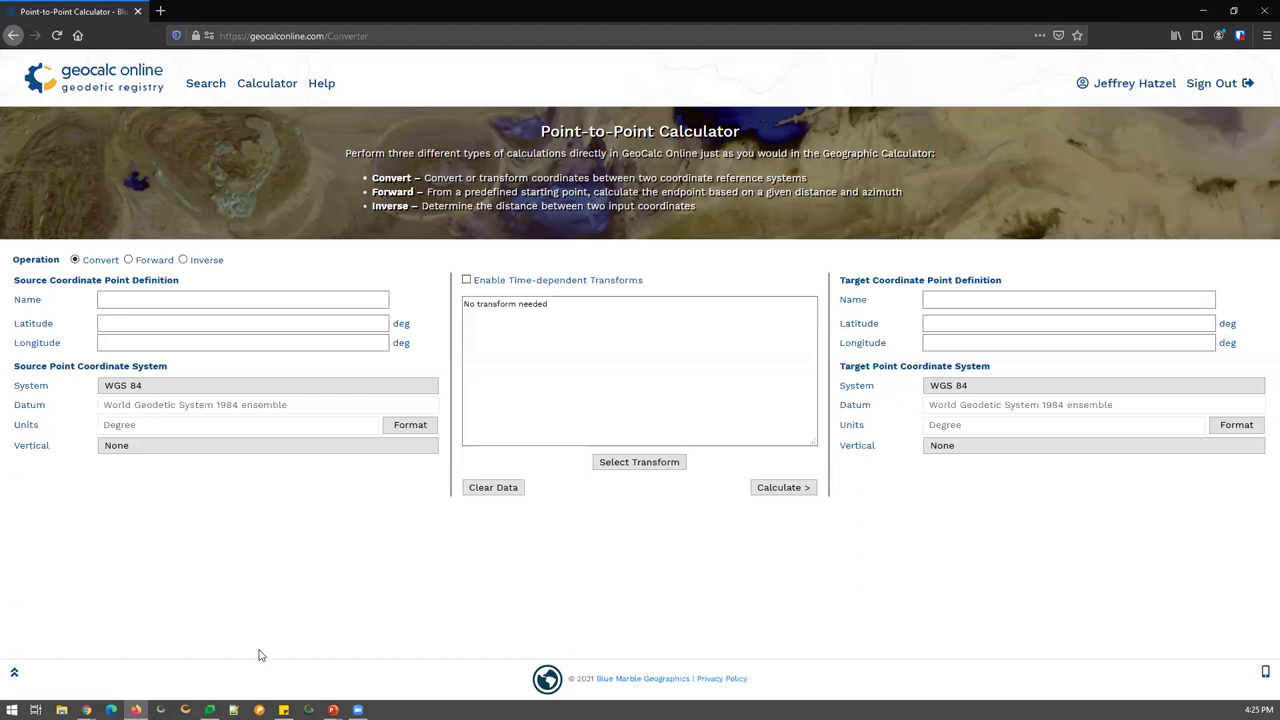
Step: Define the source point as Point 1 with latitude 45 and longitude -70 degrees
click(171, 306)
text(Point 1)
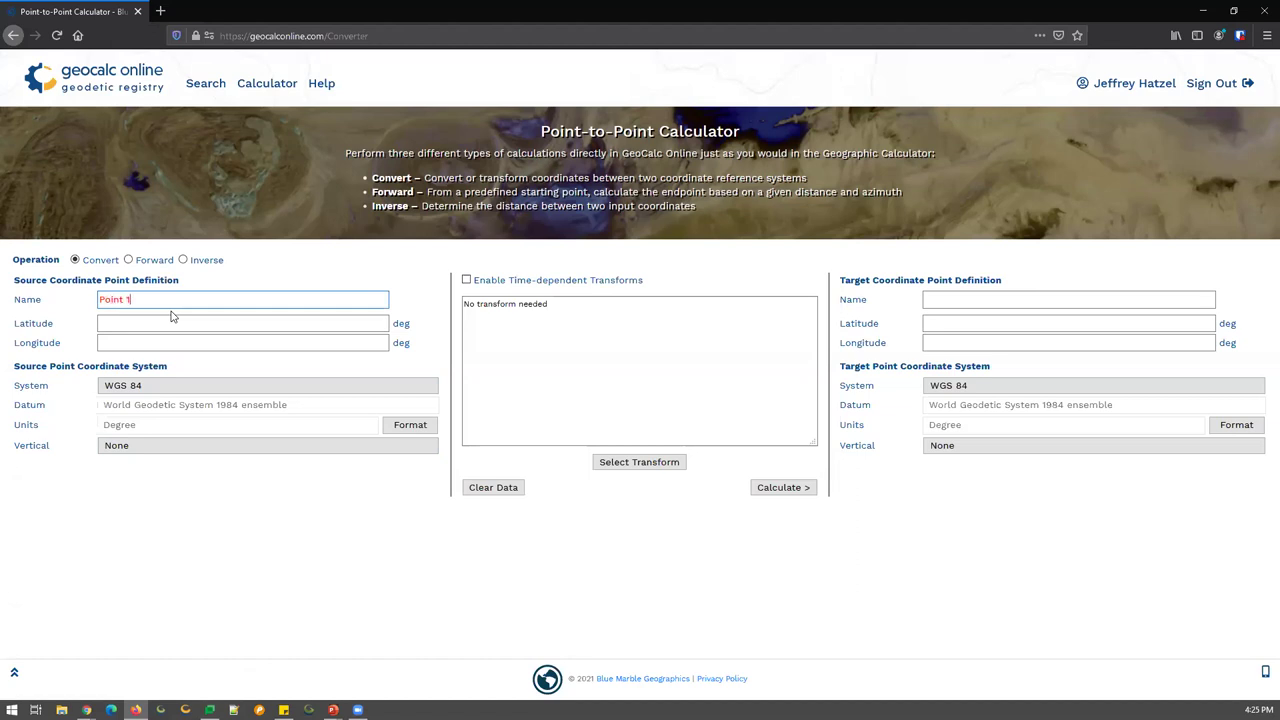
click(153, 327)
text(45)
key(Tab)
text(-70)
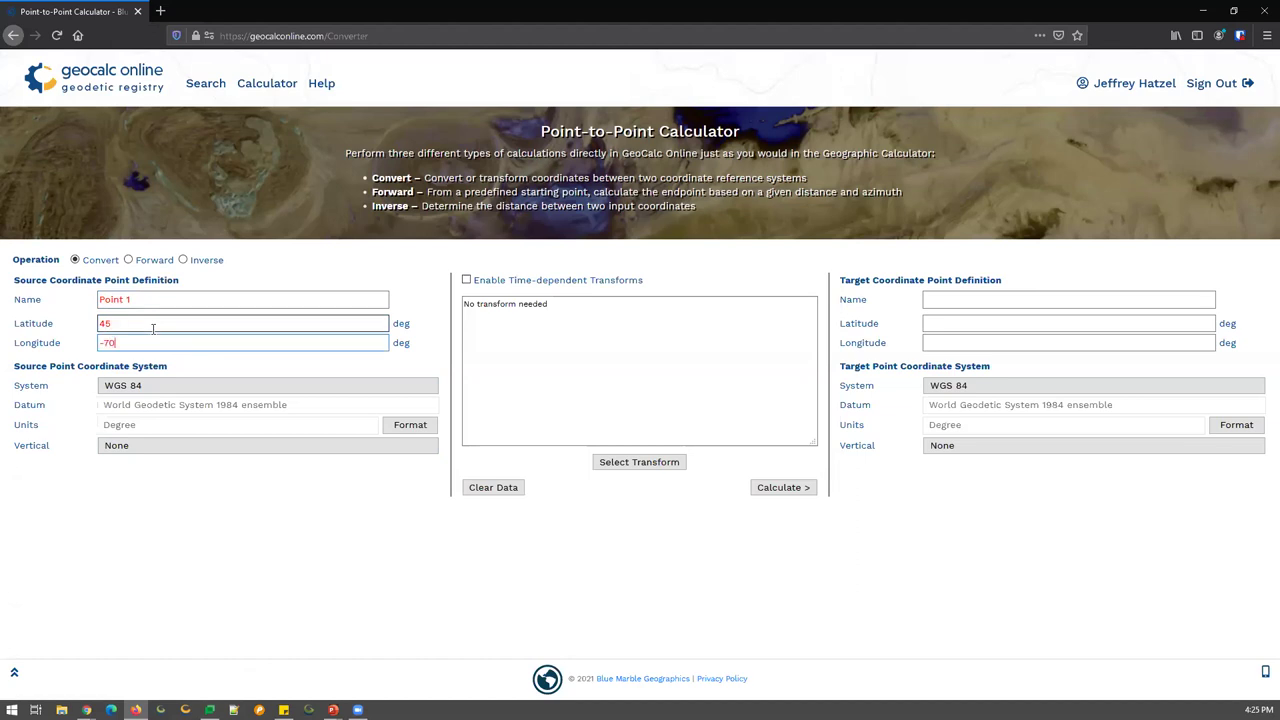
Step: Set the target system to the United States geodetic NAD83(2011), EPSG 6319, and select the NSRS2007 transform path via Geocon11
click(987, 390)
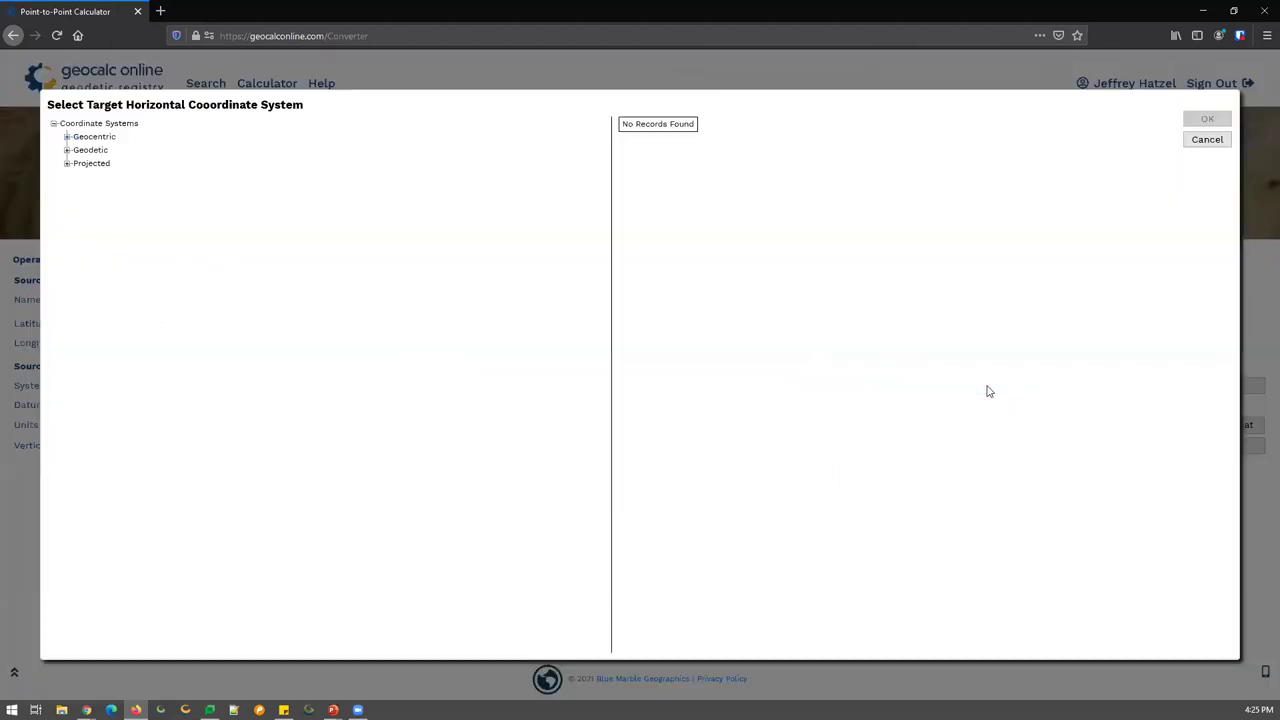
click(67, 150)
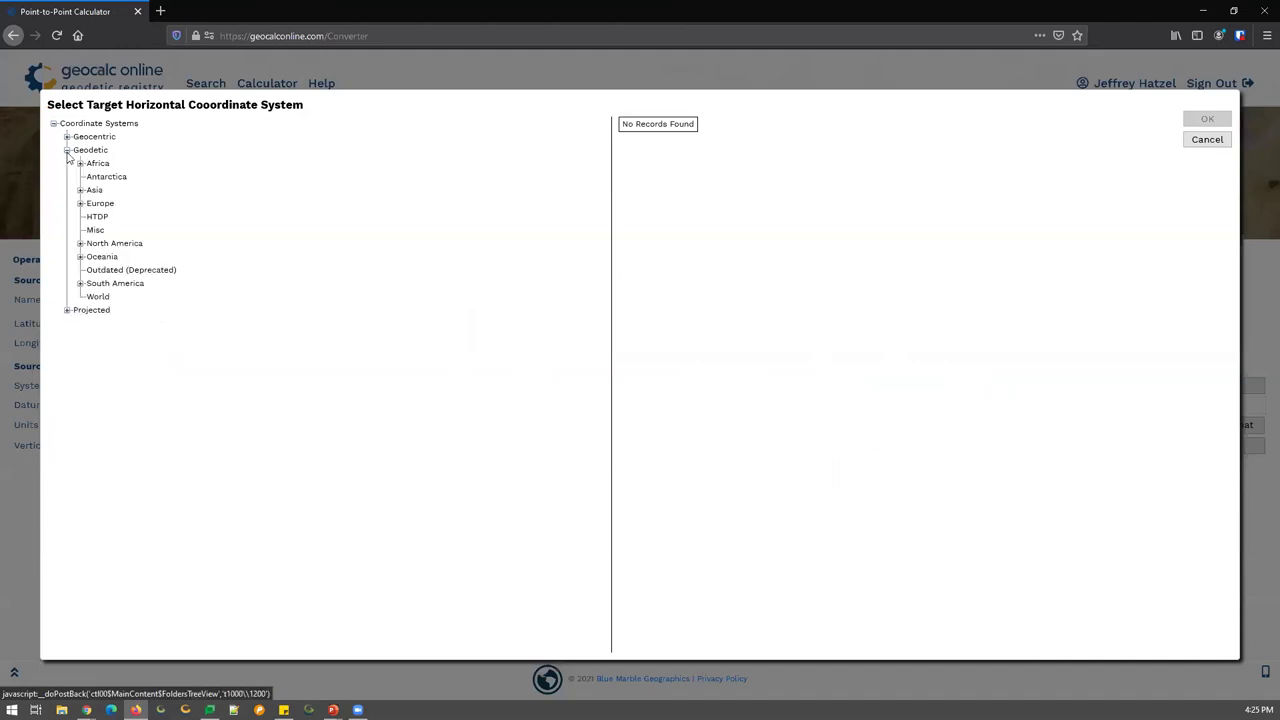
click(80, 244)
click(112, 244)
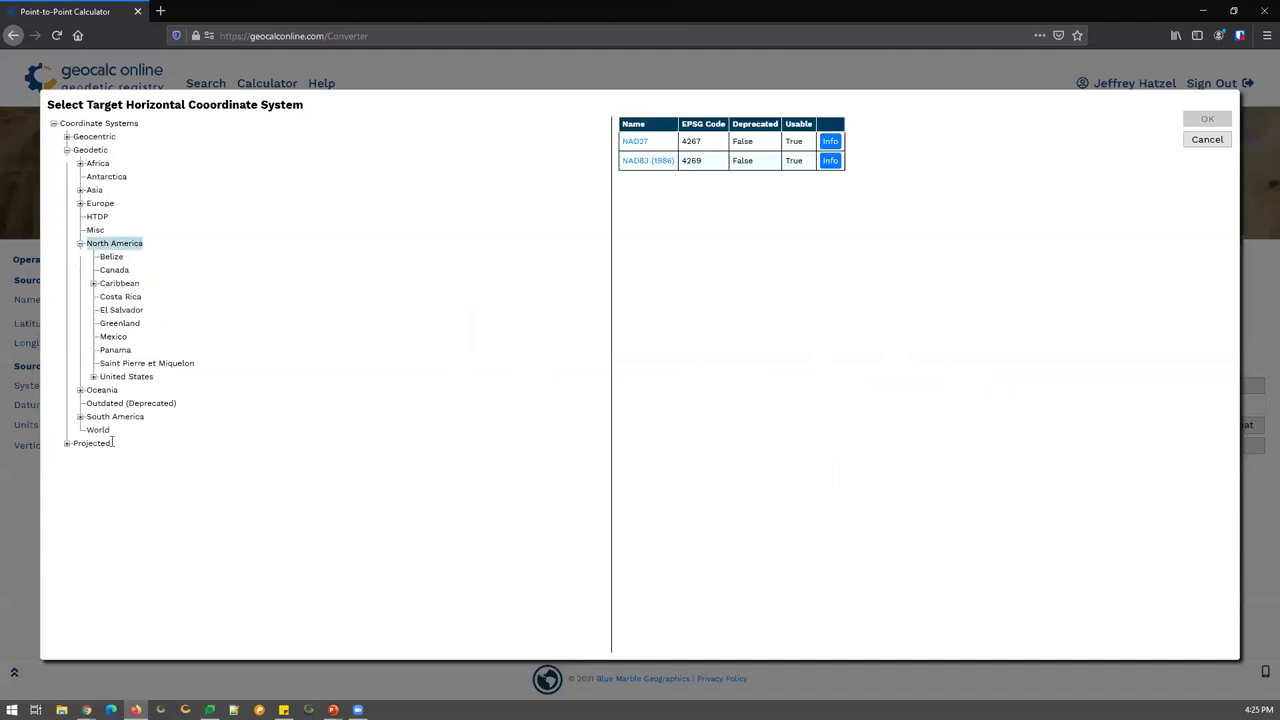
click(125, 377)
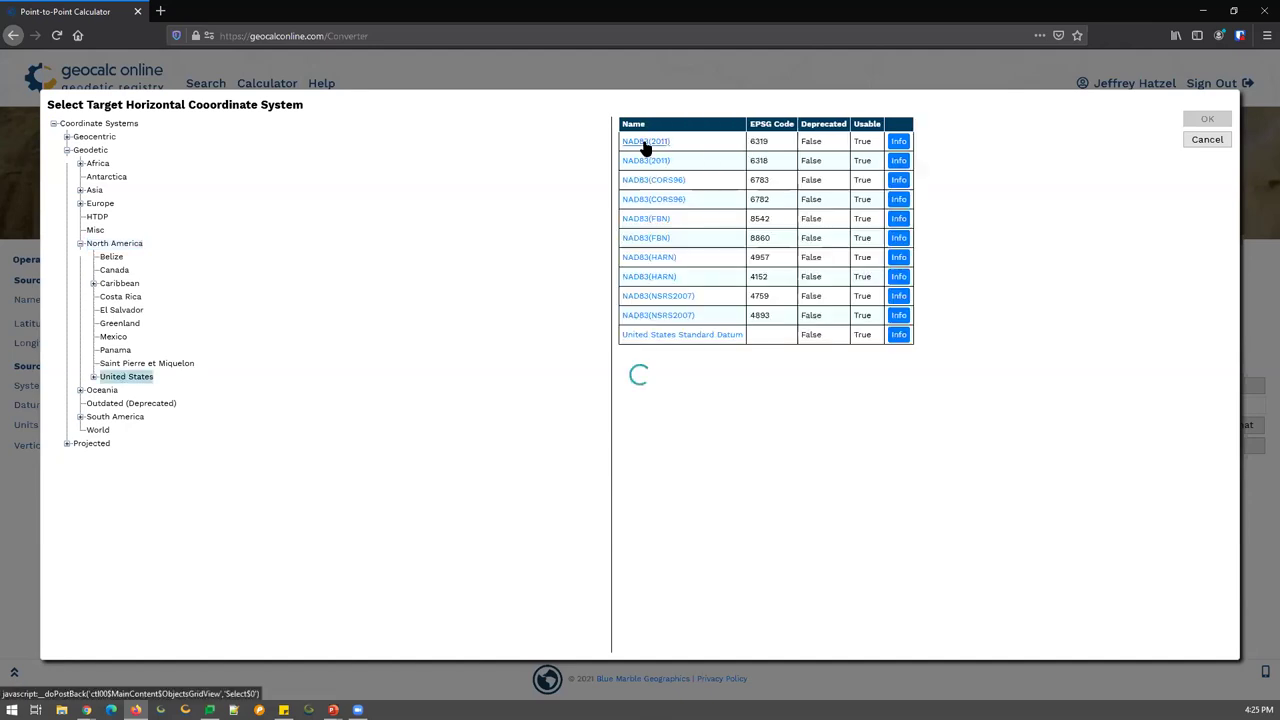
click(645, 147)
click(1207, 120)
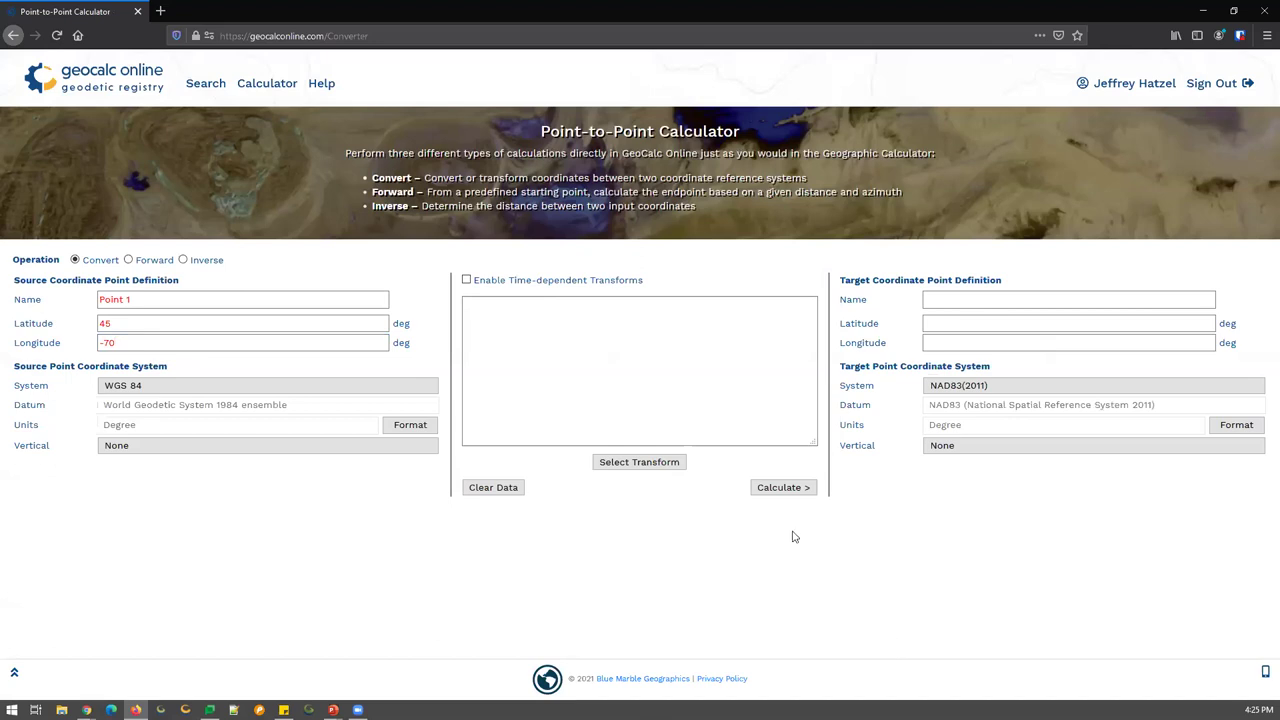
click(603, 465)
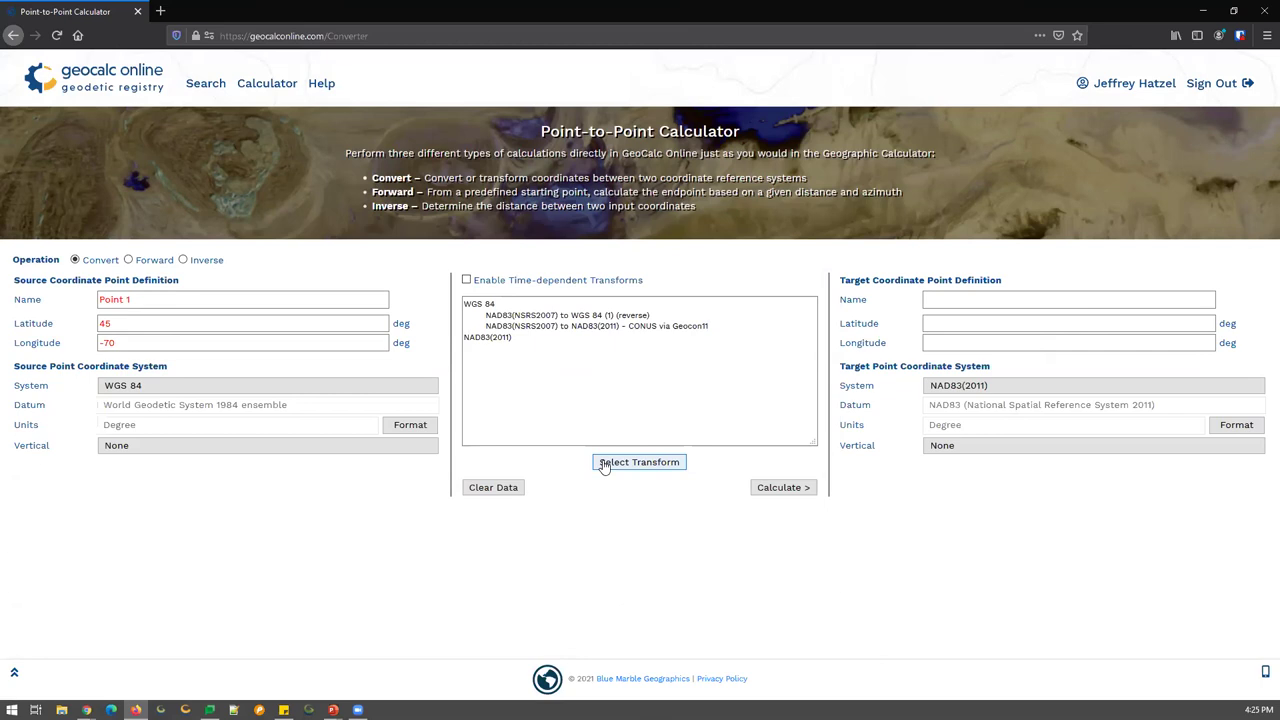
Step: View the definition of the North American geodetic system NAD27 from the target system chooser, and cancel without changing the target
click(985, 390)
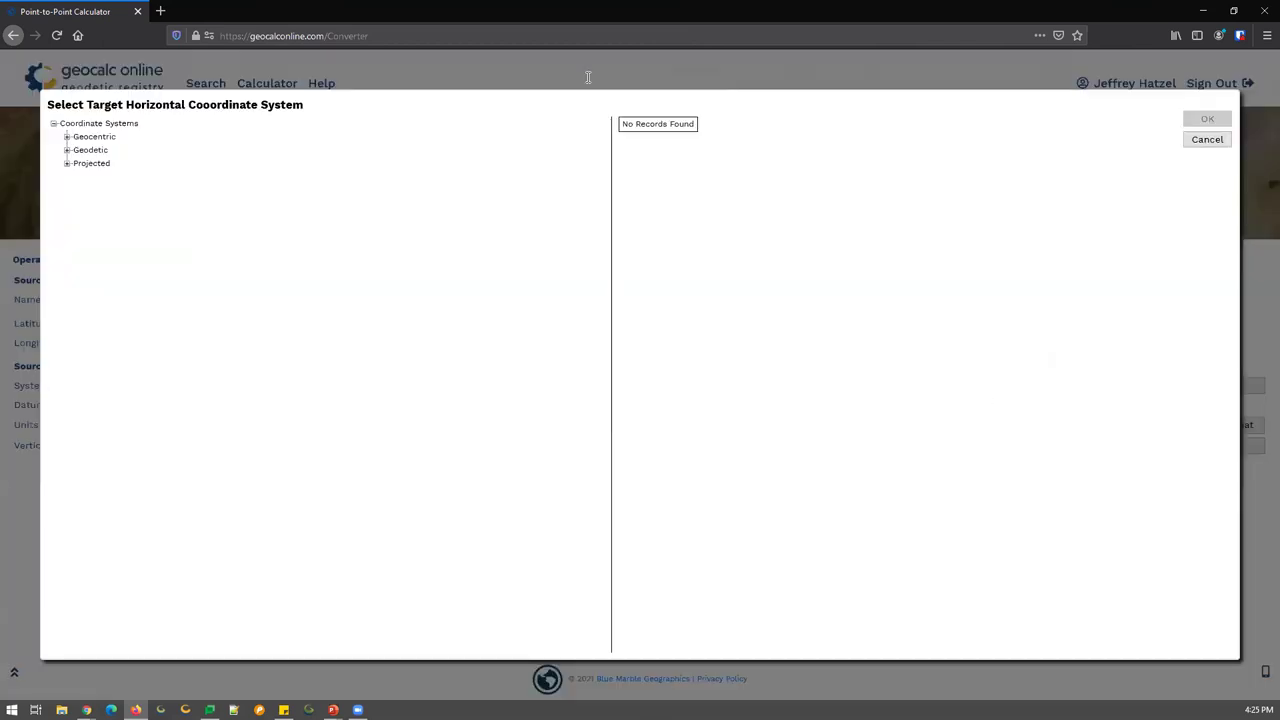
click(66, 150)
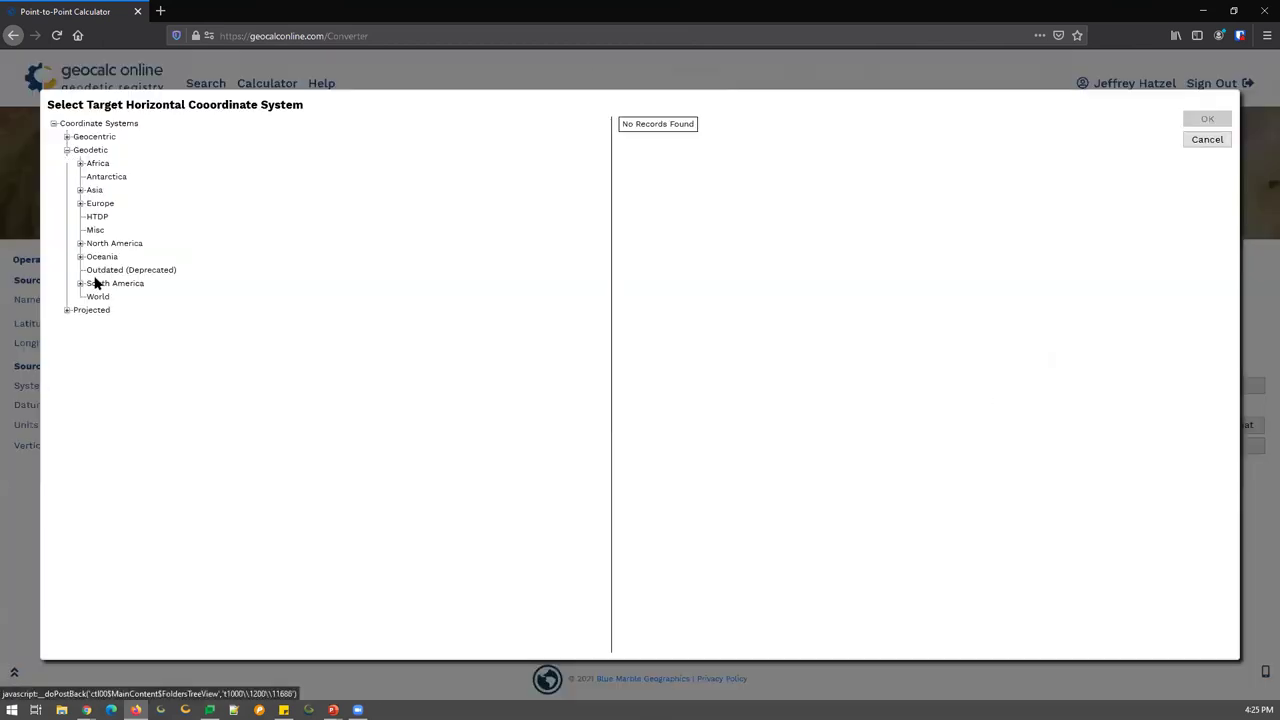
drag(99, 283, 102, 237)
click(102, 241)
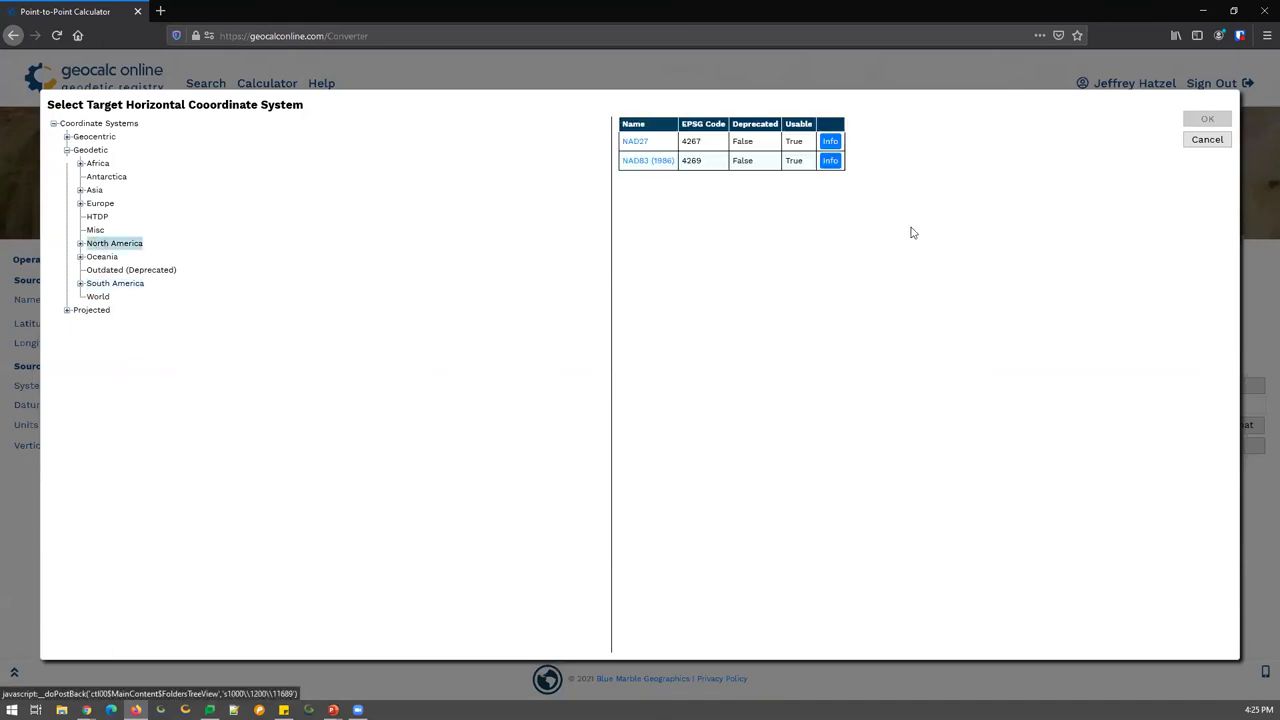
click(832, 143)
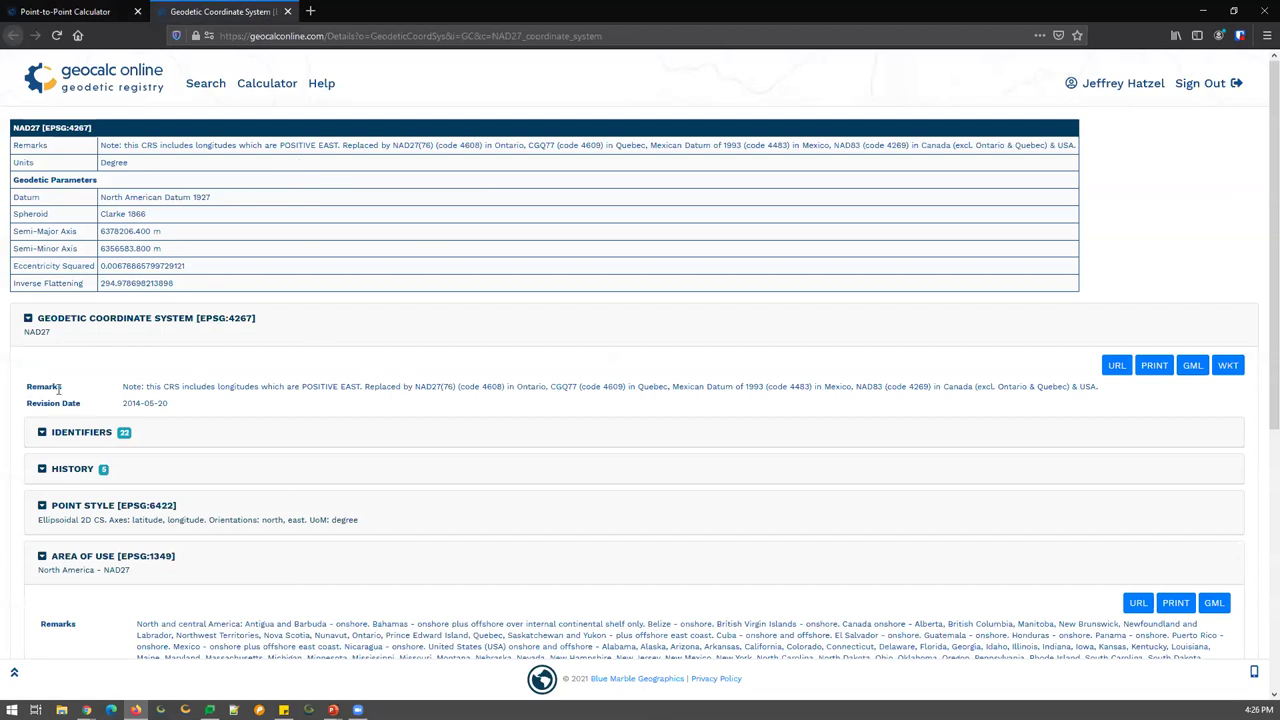
click(287, 11)
click(1206, 139)
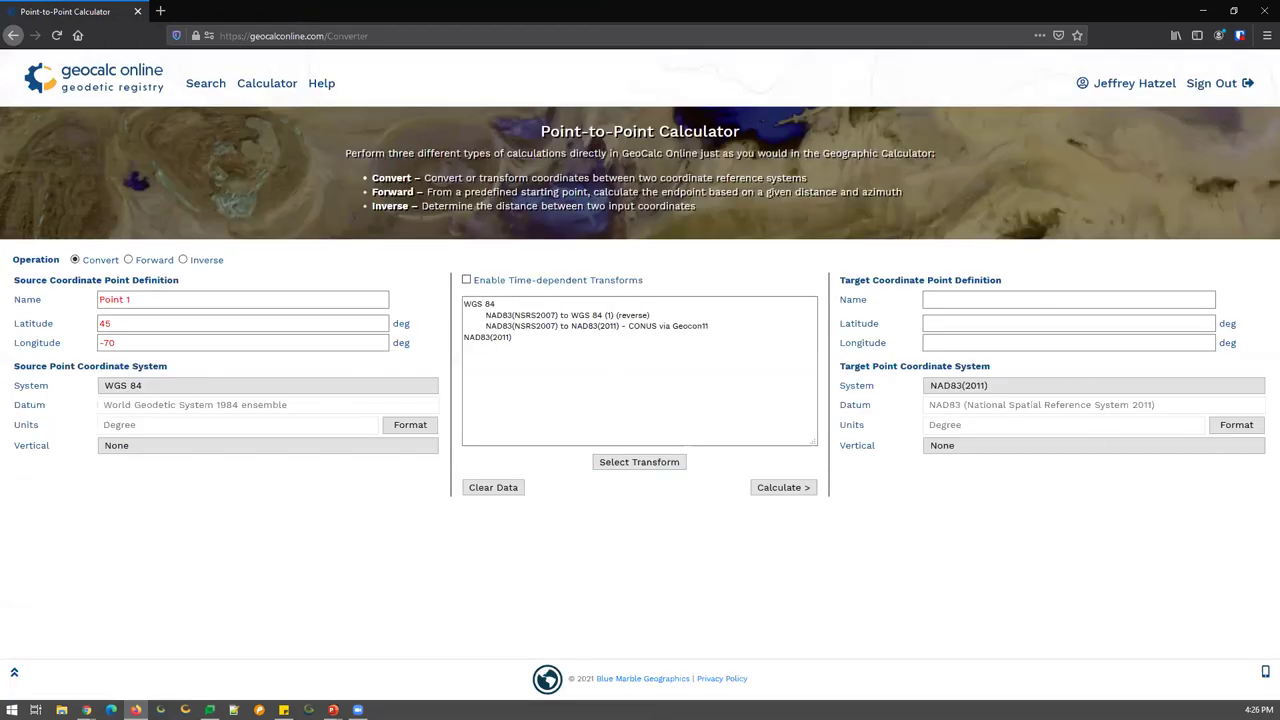
Step: Calculate the conversion of Point 1 from WGS 84 to NAD83(2011)
click(798, 489)
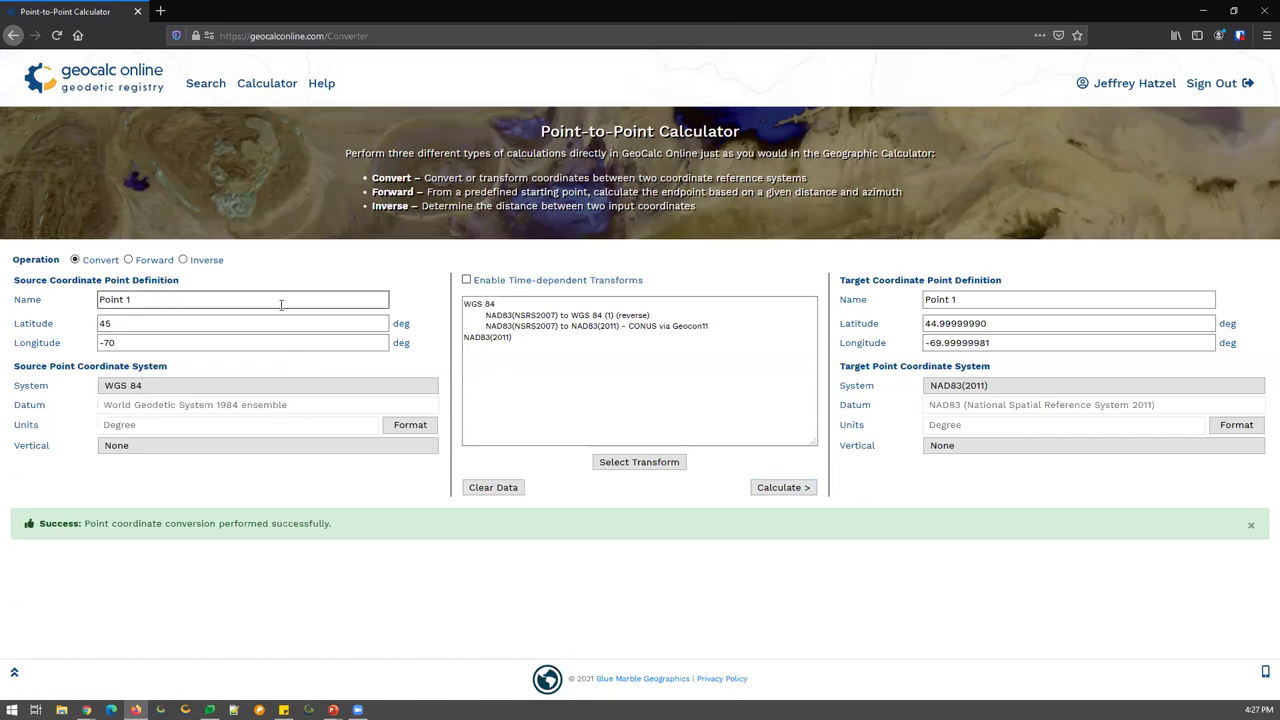
Step: Open the registry search, expand the object type filter, and enter shackleford as the search term
click(203, 87)
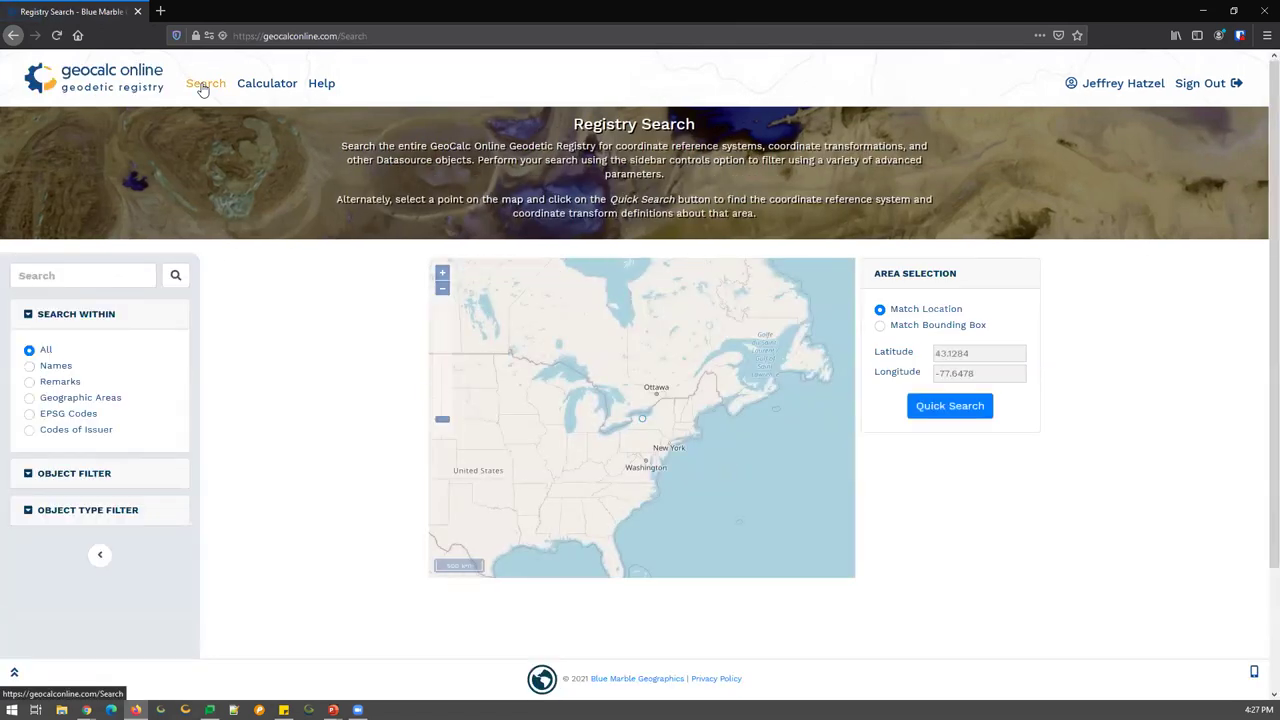
click(29, 510)
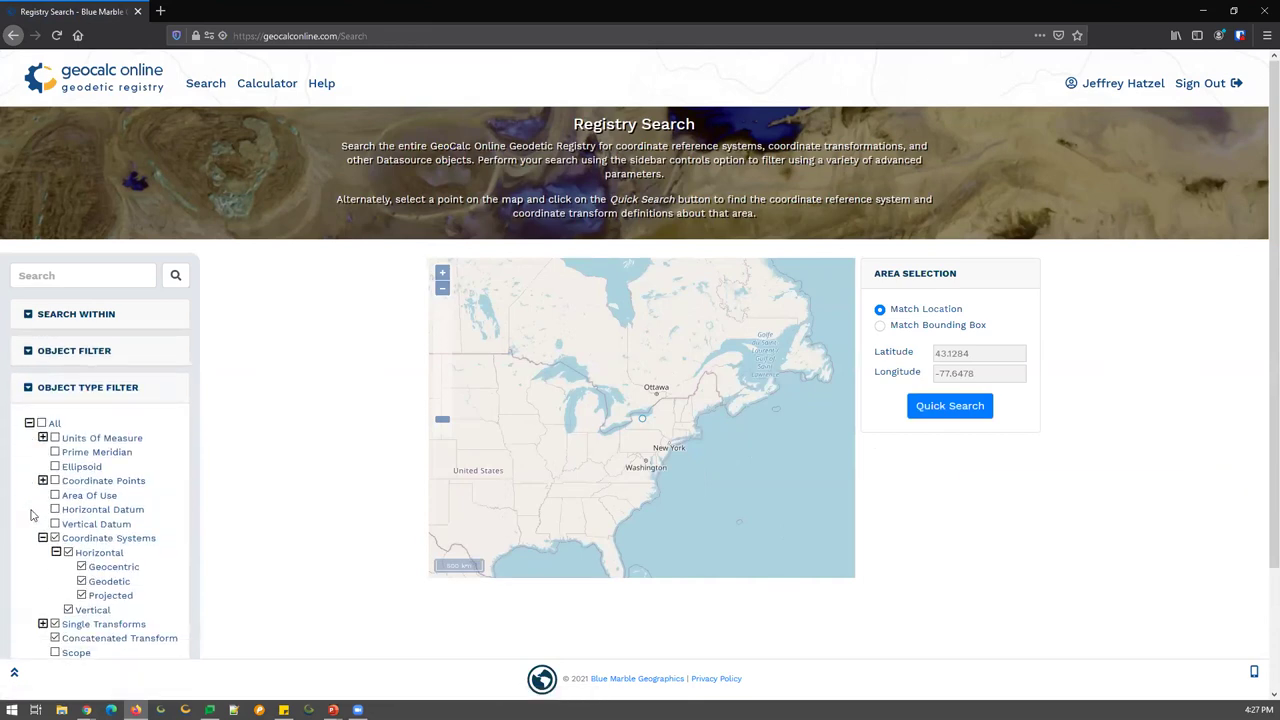
click(58, 274)
text(shackleford)
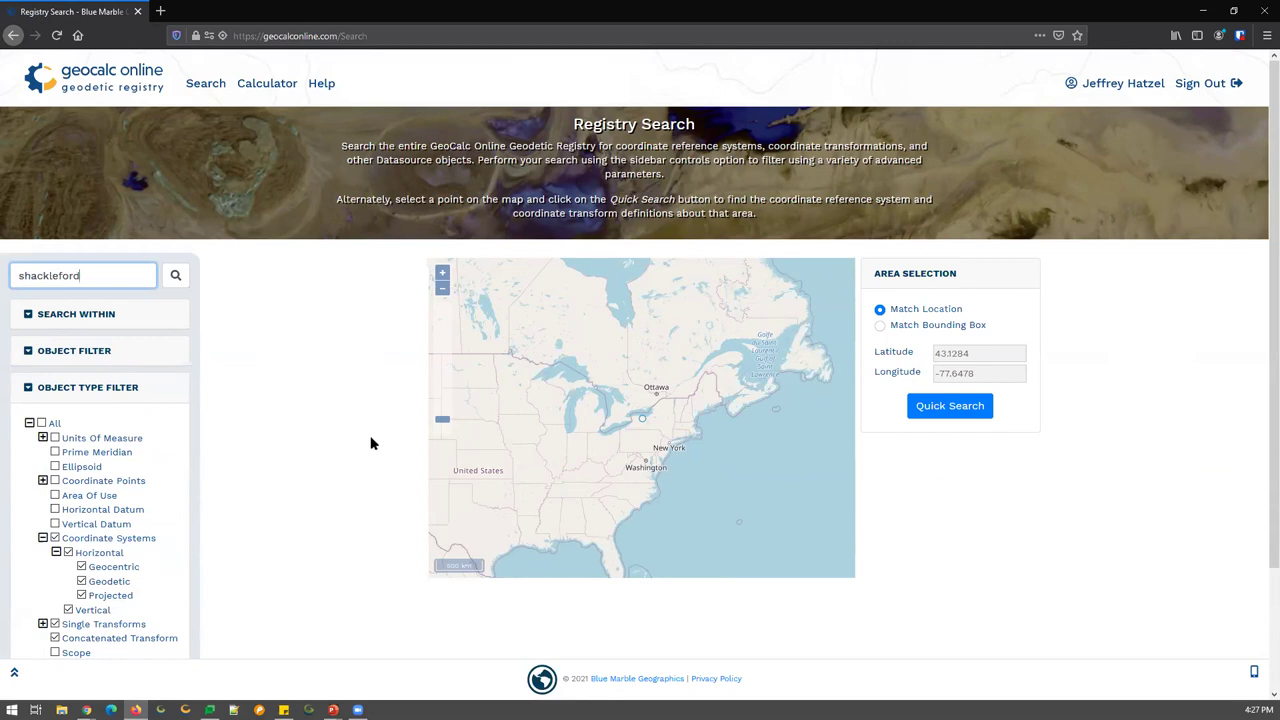
Step: Restrict the object types to projected coordinate systems only, run the shackleford search, and expand its results
click(55, 538)
click(55, 624)
click(55, 638)
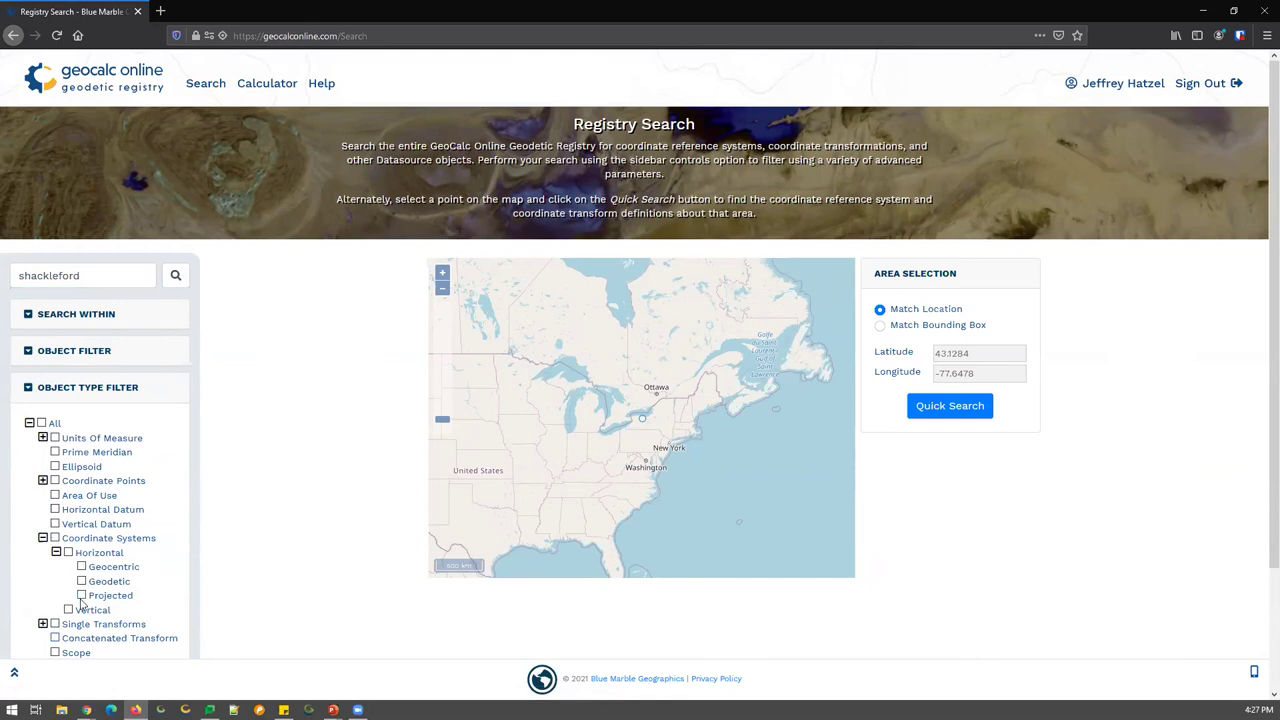
click(82, 595)
double_click(137, 280)
key(Return)
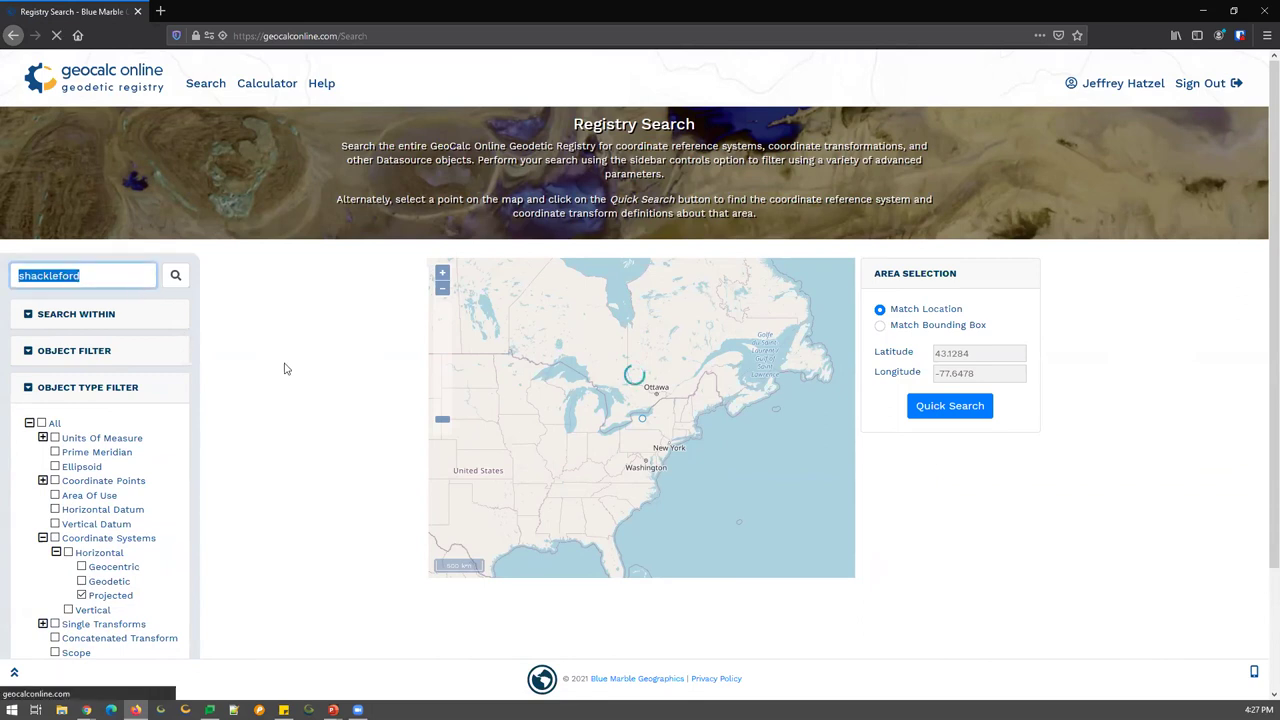
click(227, 343)
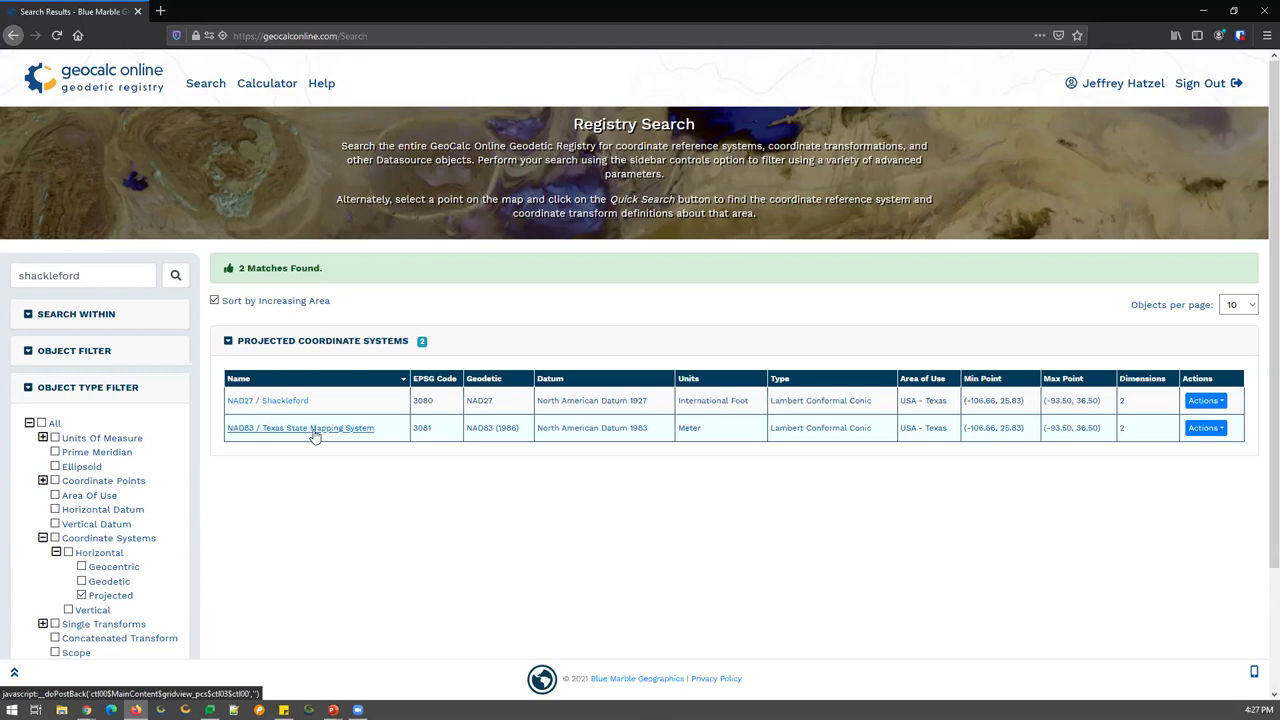
Step: Review the NAD27 / Shackleford definition, return to the results, and set that system as the converter source
click(283, 403)
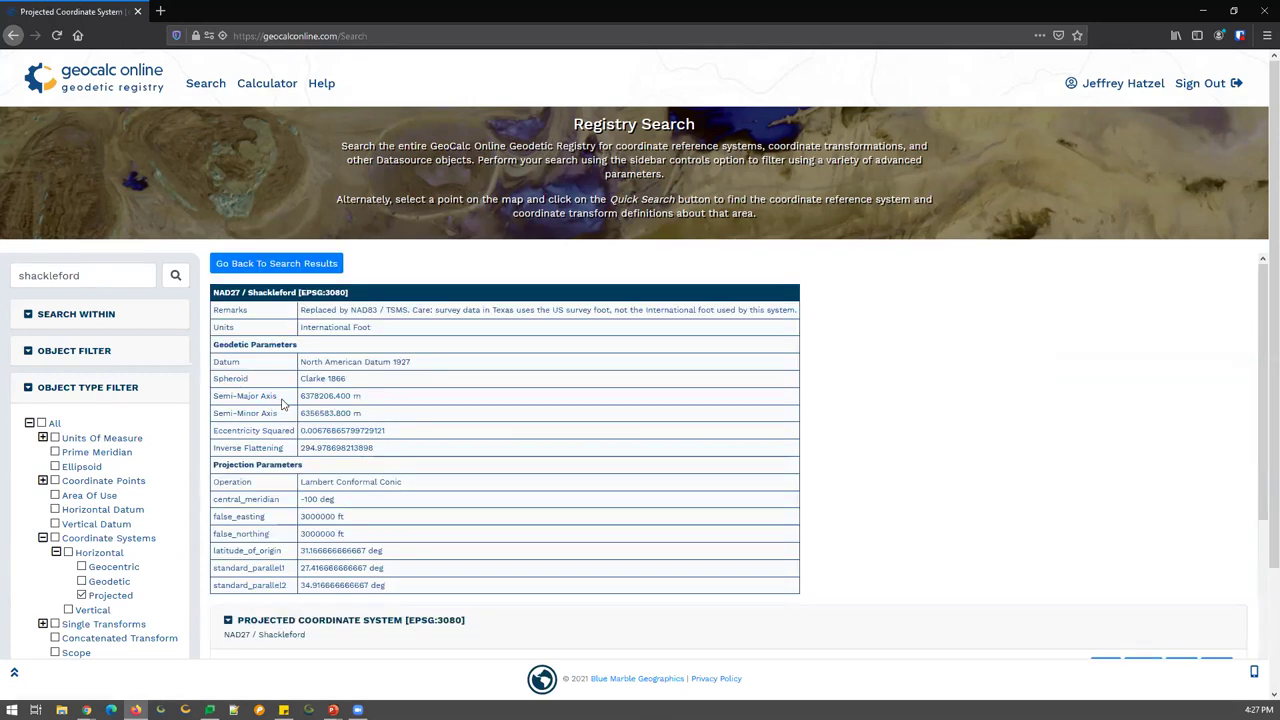
click(266, 265)
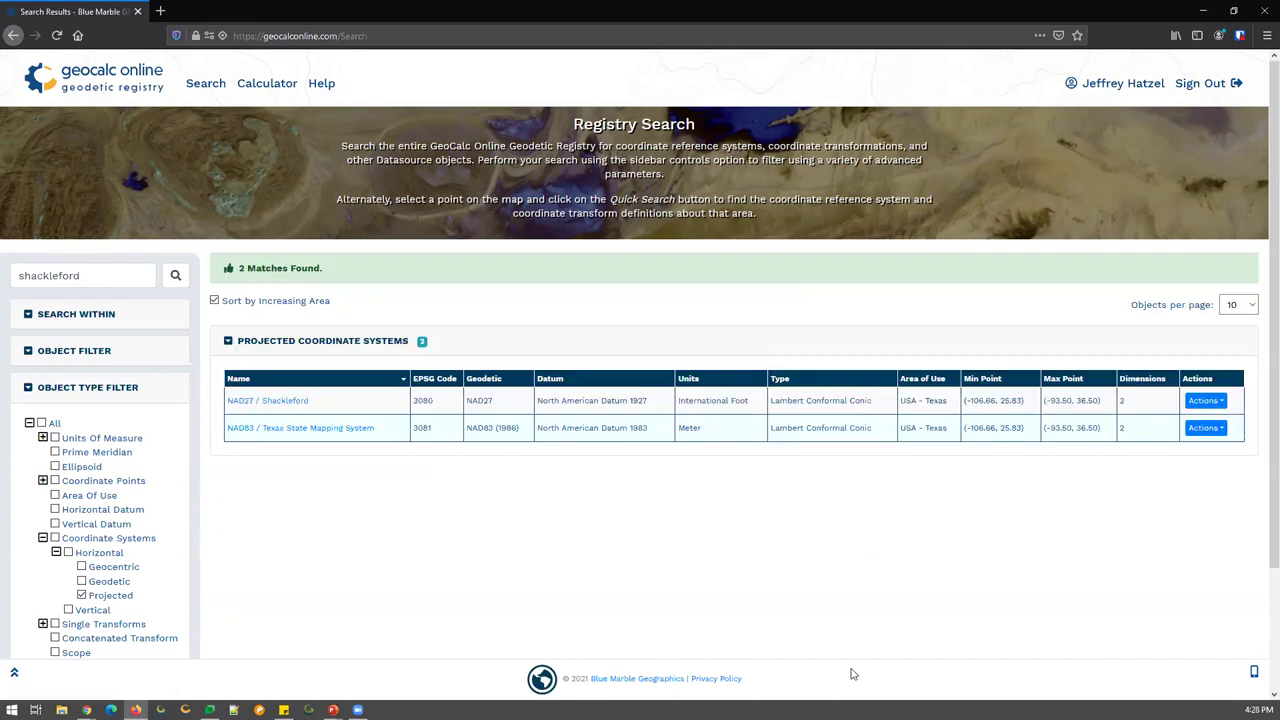
click(1217, 404)
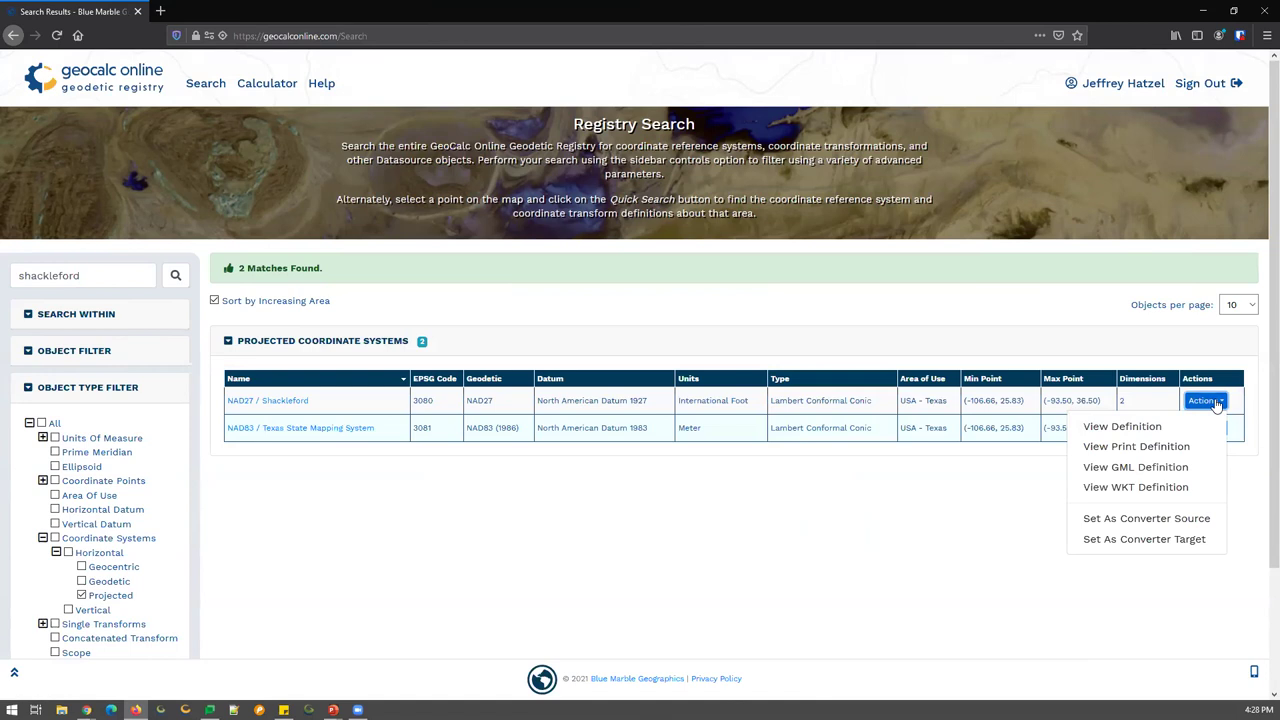
click(1150, 519)
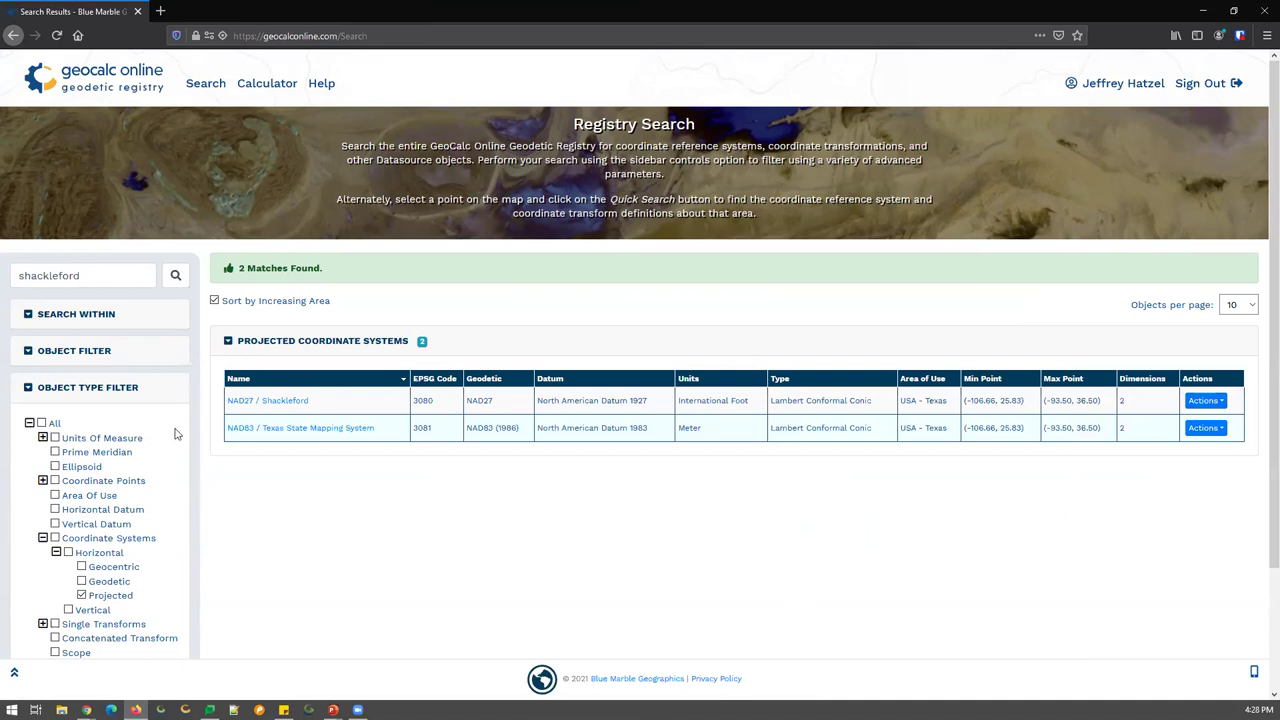
Step: Search the registry for code 6582 and expand the projected coordinate systems found
click(19, 275)
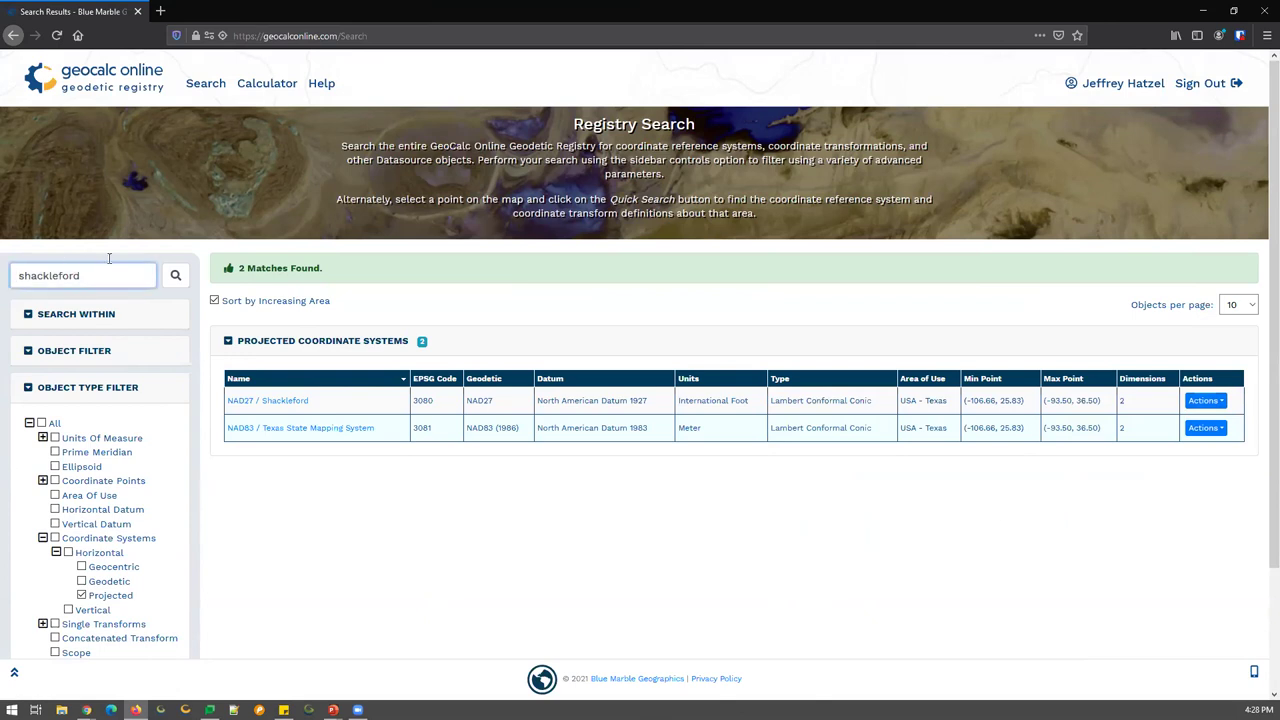
key(ctrl+a)
key(BackSpace)
text(6582)
key(Return)
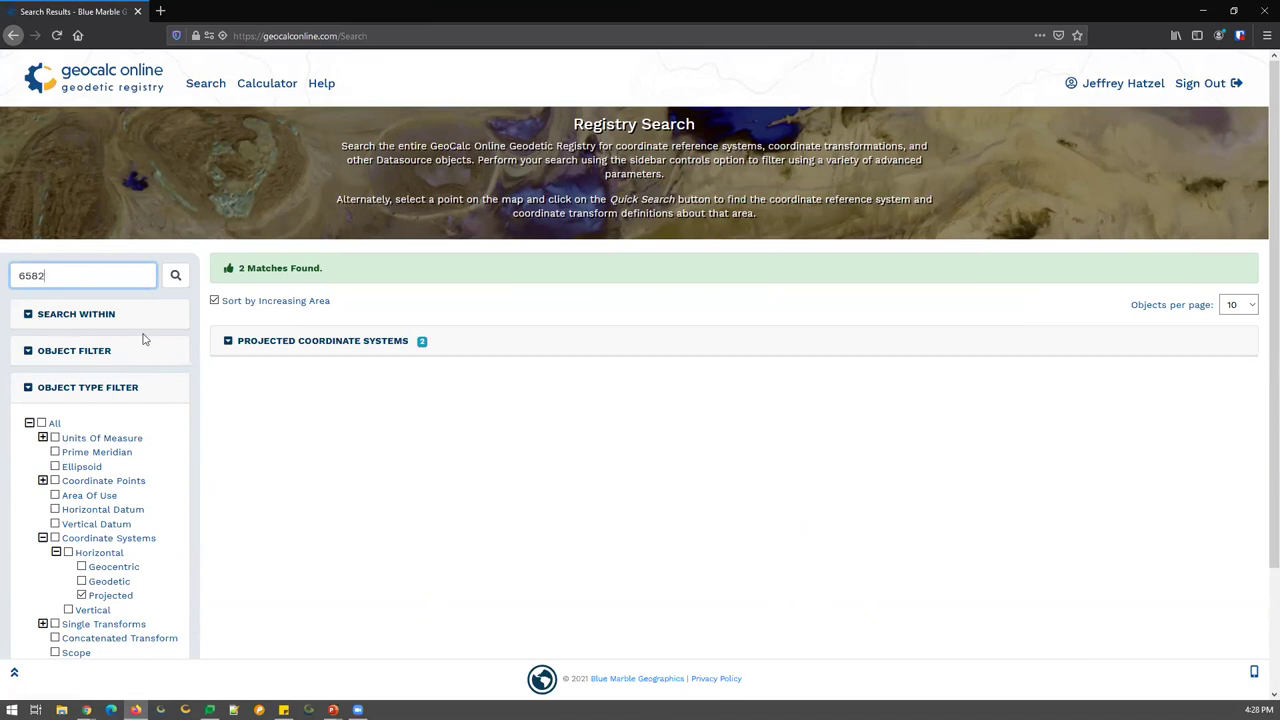
click(229, 344)
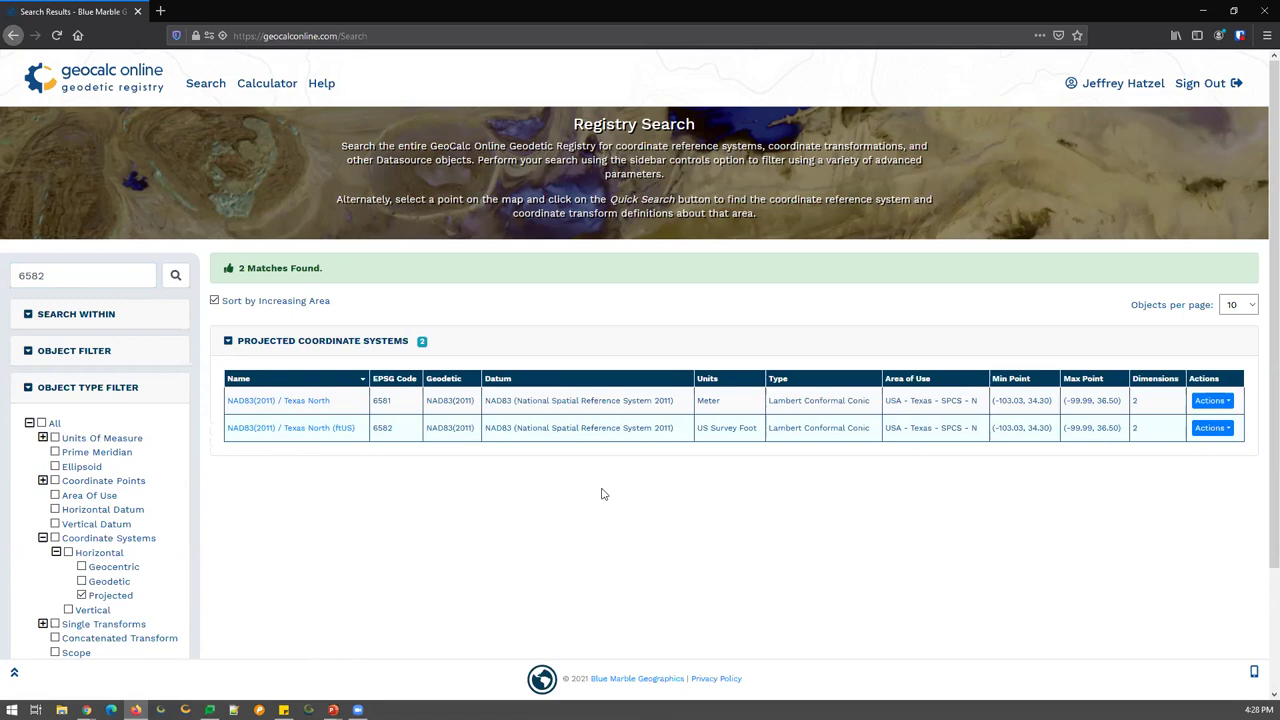
Step: Set NAD83(2011) / Texas North (ftUS) as the converter target and open the Point-to-Point Calculator
click(1195, 429)
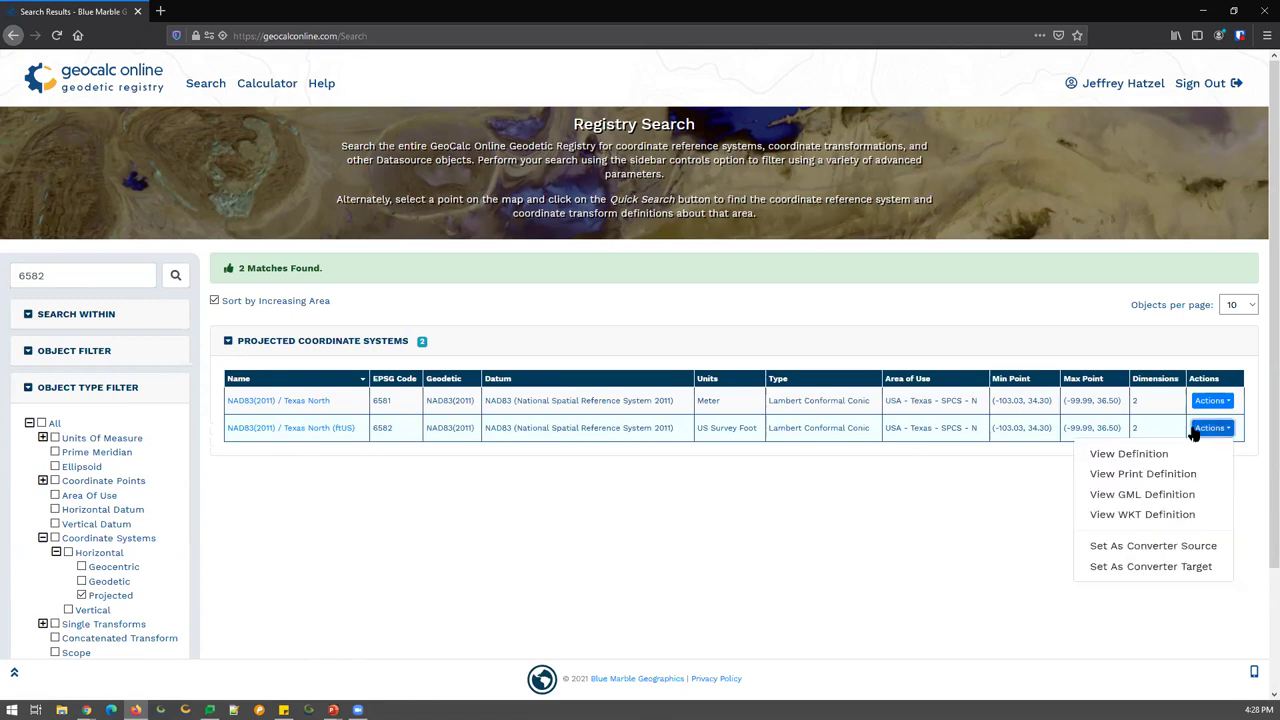
click(1160, 570)
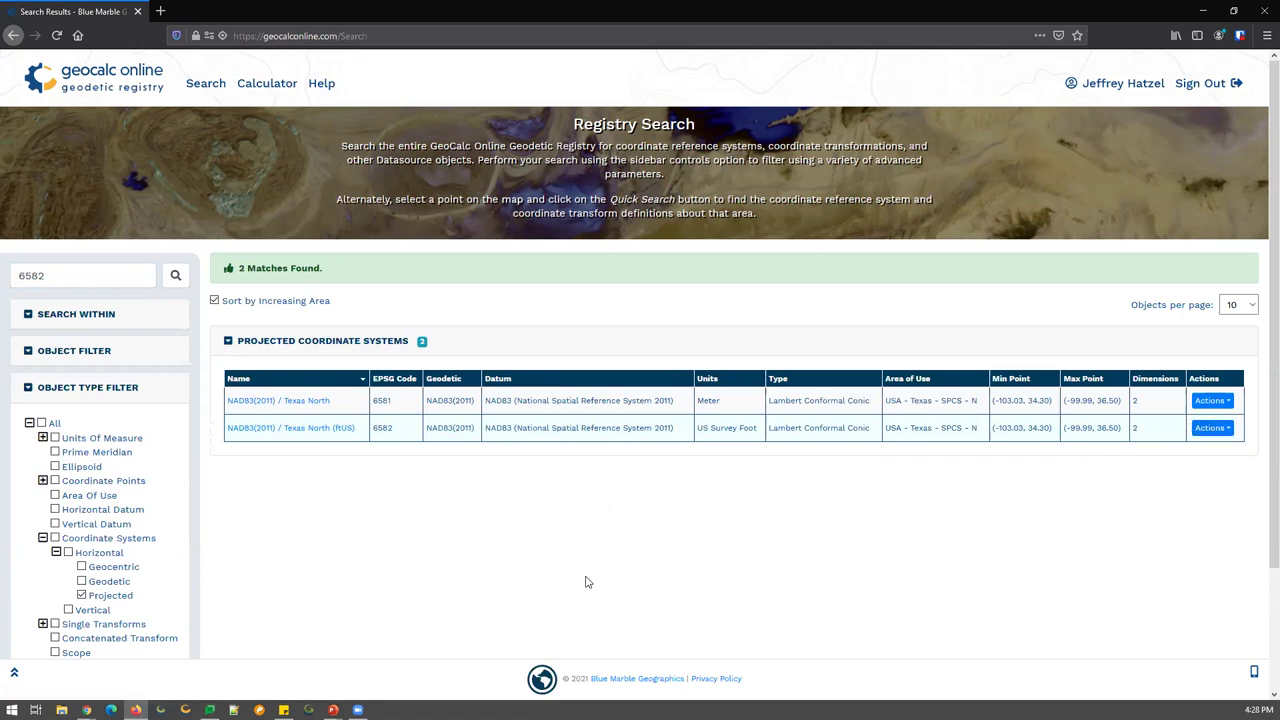
click(252, 85)
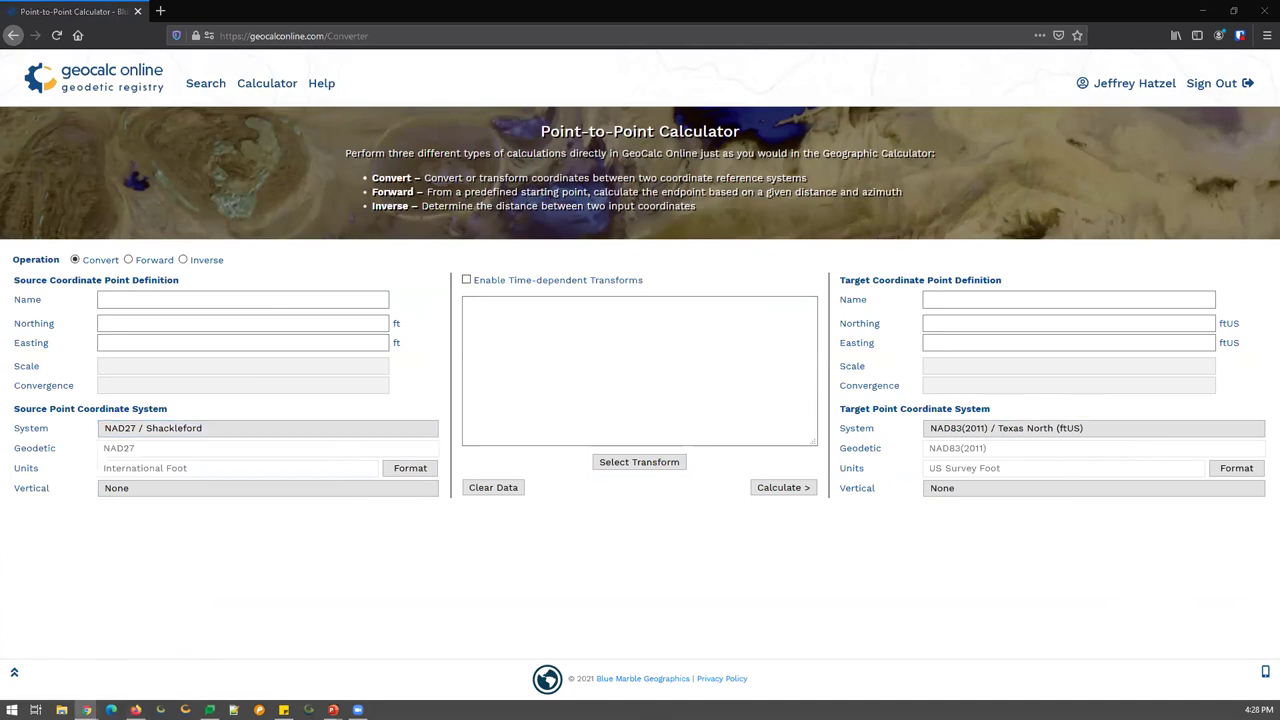
Step: Define the source point with northing 4165625.23, easting 2158289.97 and the name Survey Point
click(242, 325)
text(4165625.23)
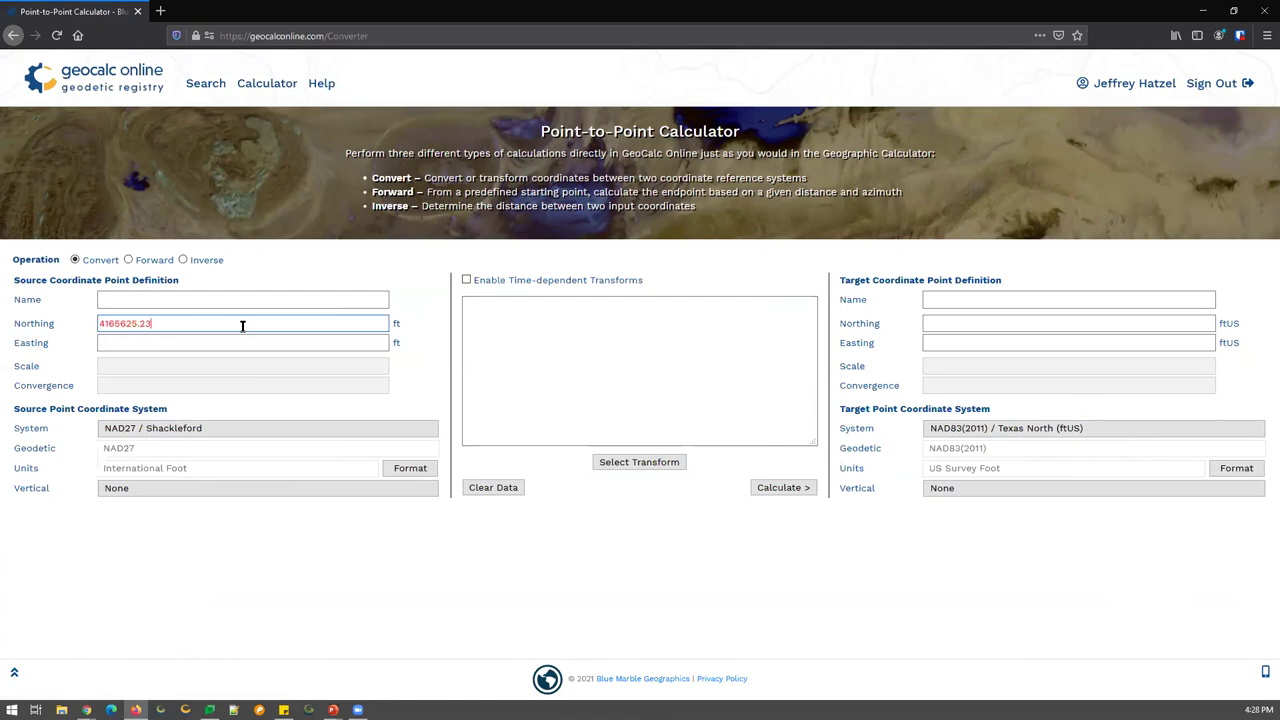
key(alt+Tab)
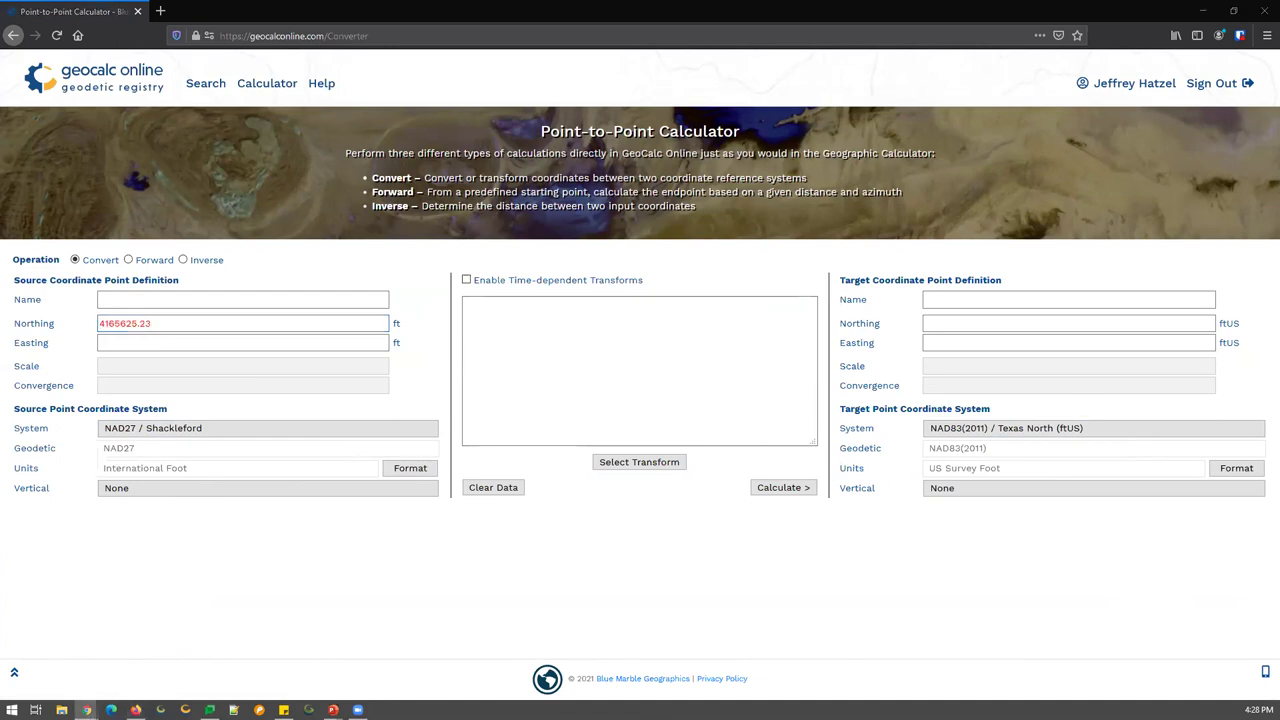
click(165, 349)
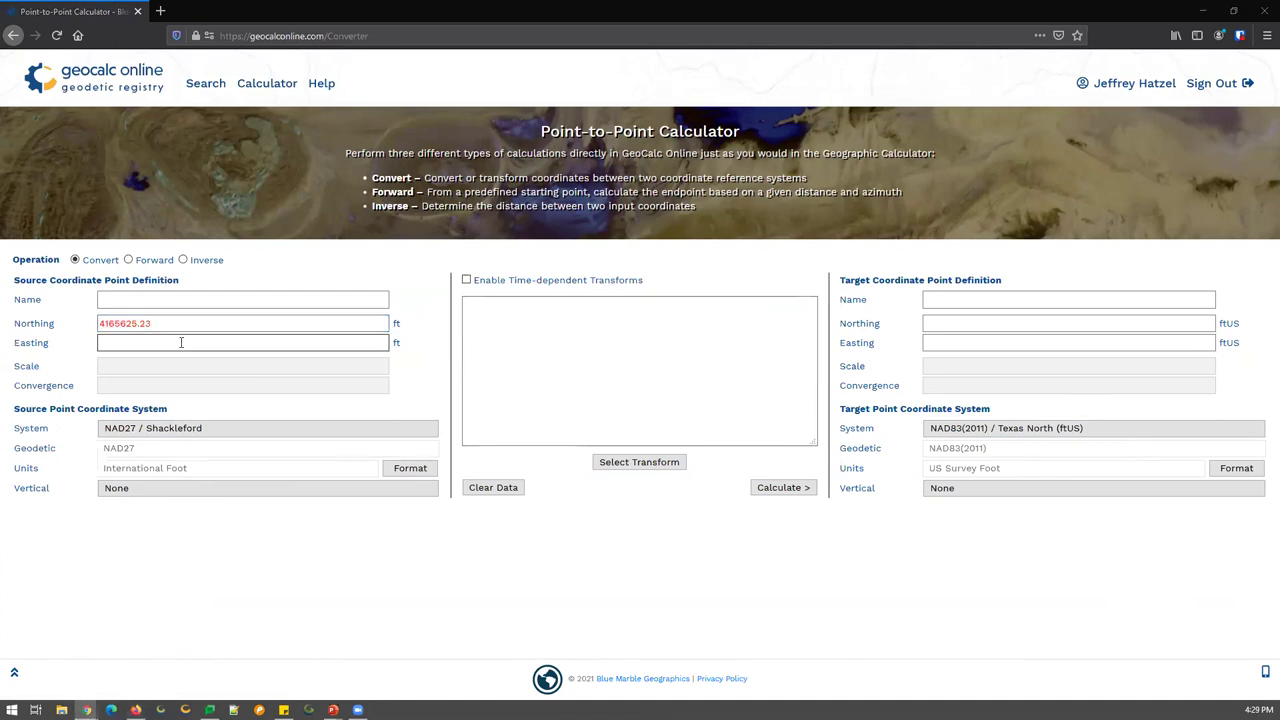
text(2158289.97)
click(170, 302)
text(Survey Poinrt)
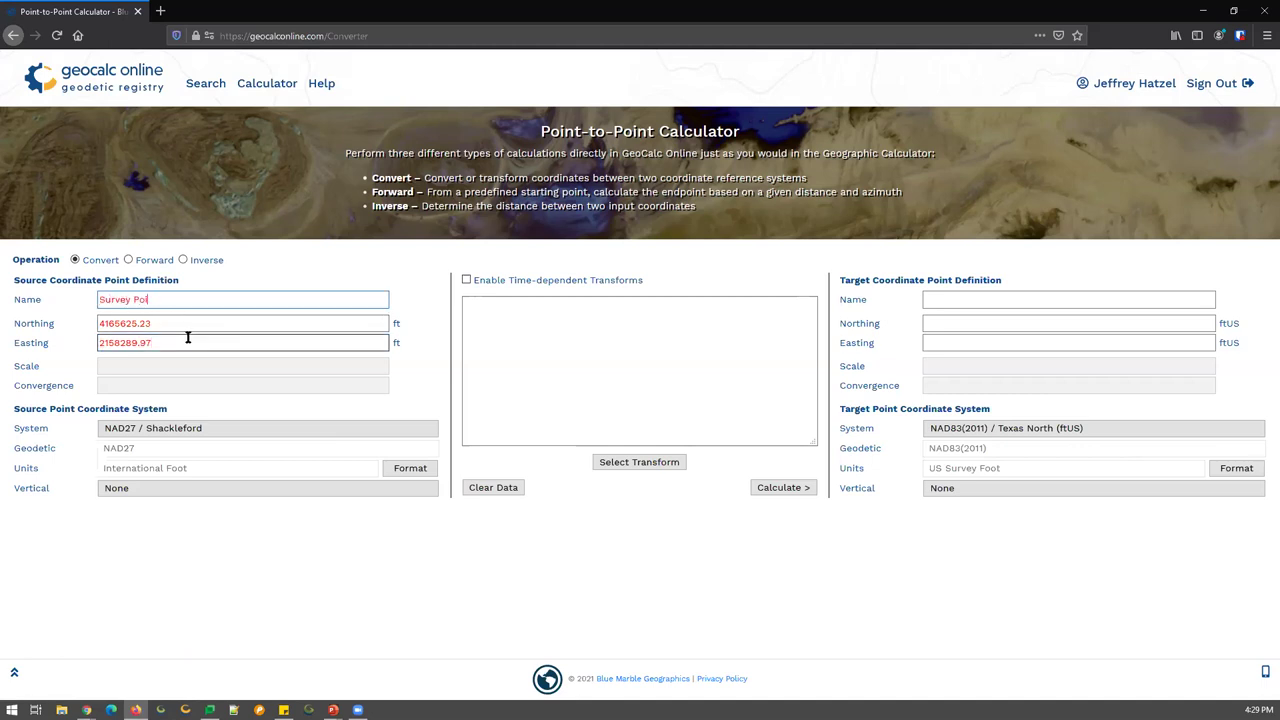
key(BackSpace)
key(BackSpace)
text(t)
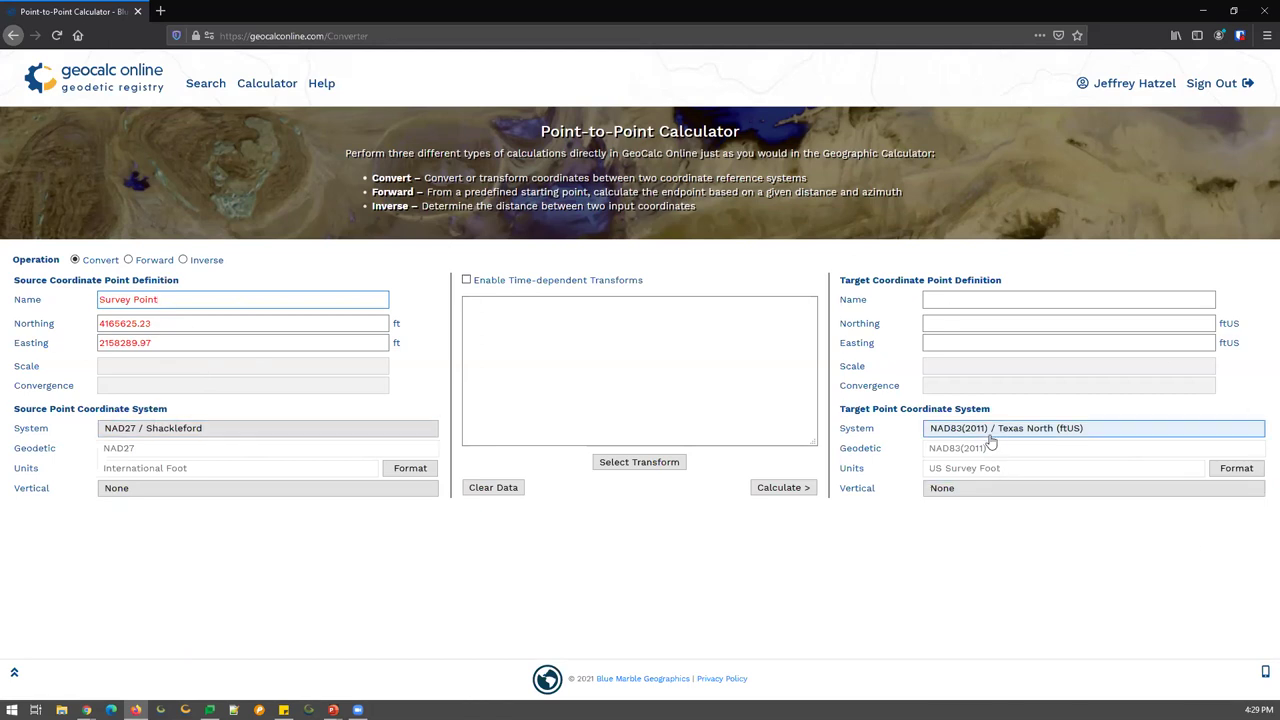
Step: Select the North American Datum 1927 to NAD83 (National Spatial Reference System 2011) for Continental U.S. transform and calculate the point conversion
click(647, 468)
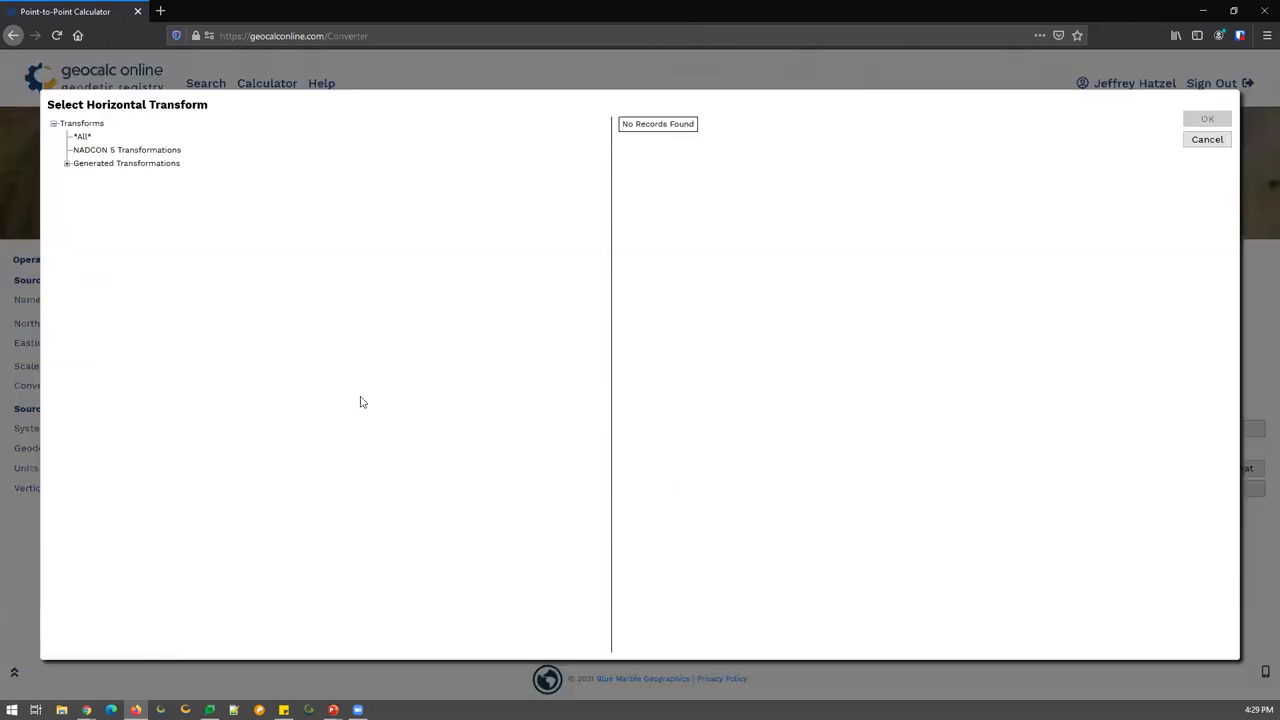
click(81, 136)
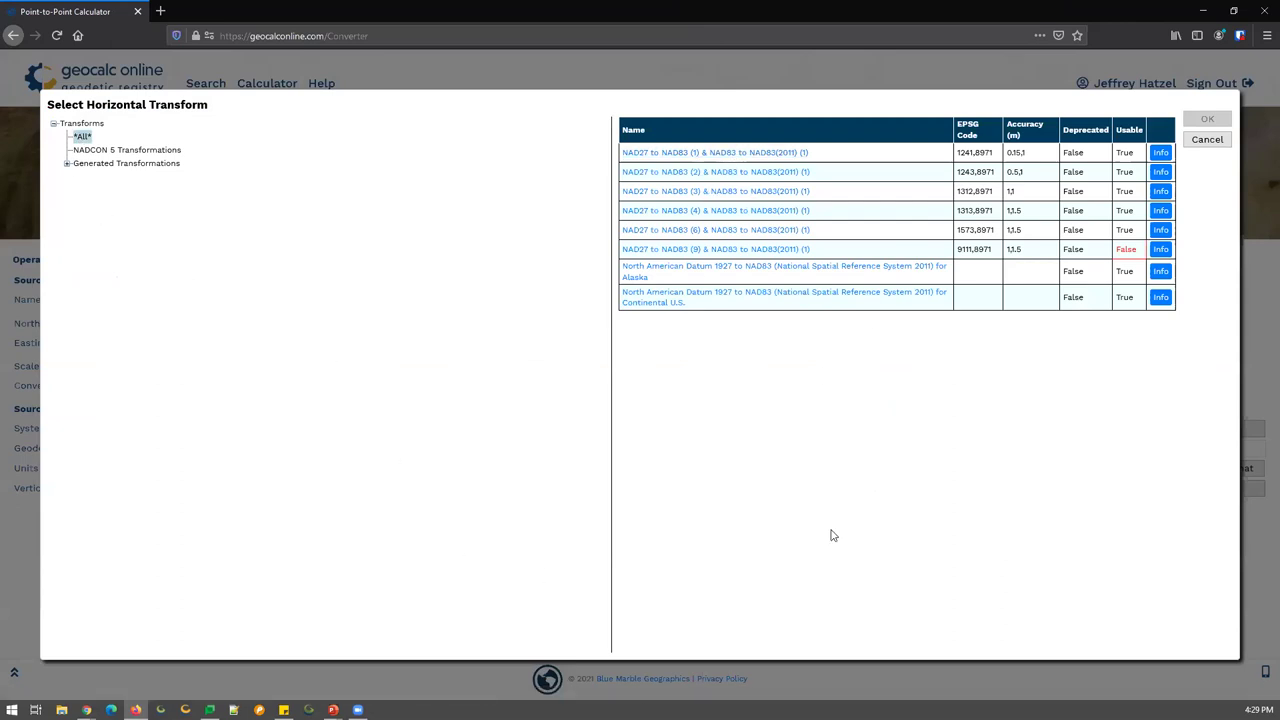
click(1163, 153)
click(645, 304)
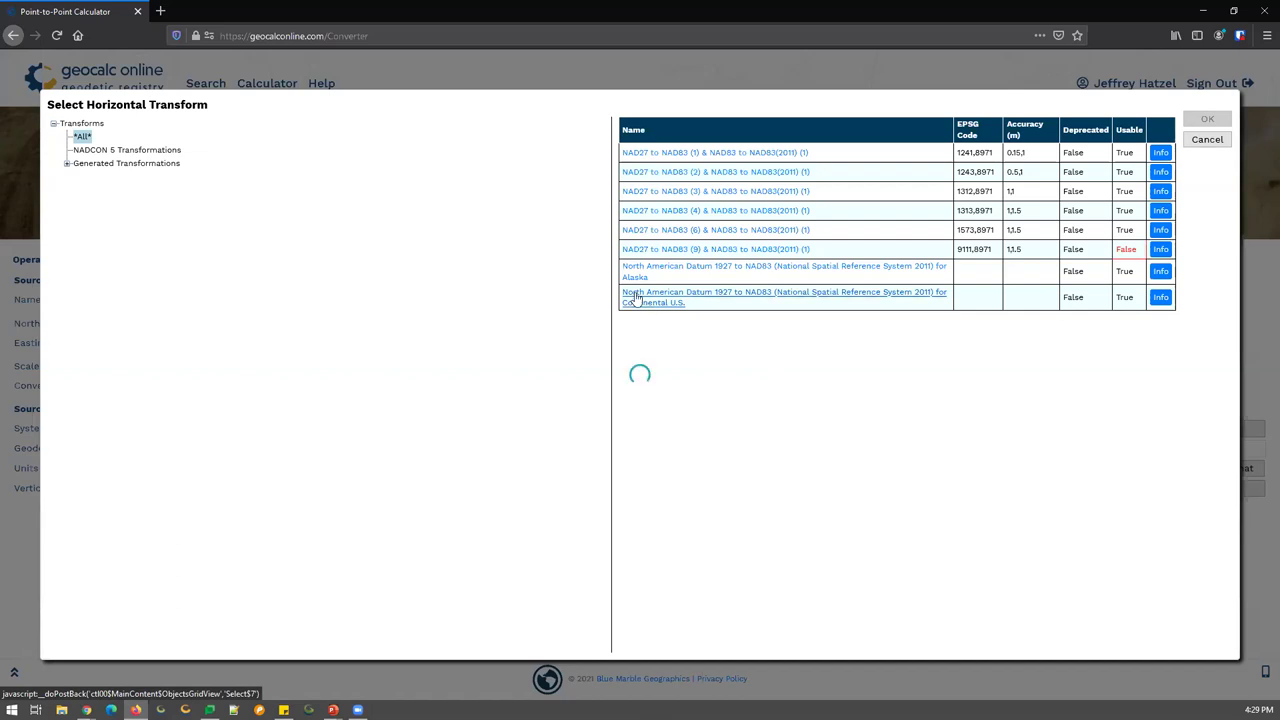
click(1203, 121)
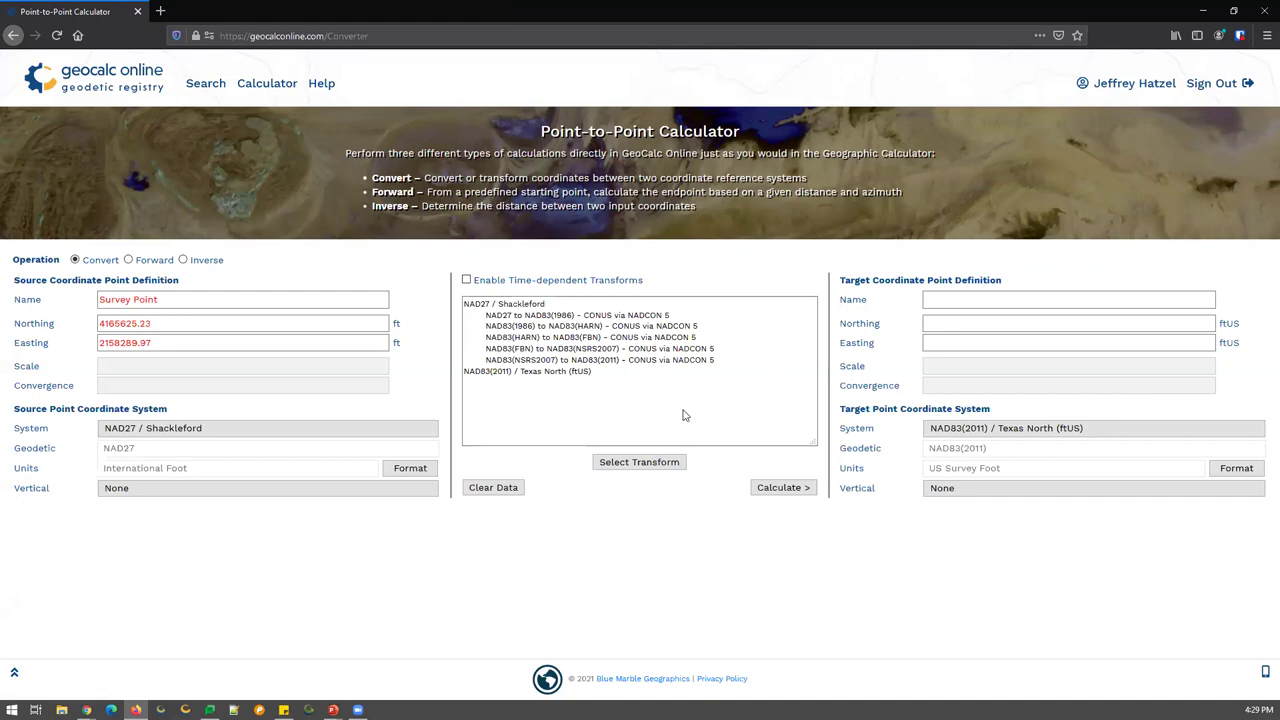
click(786, 500)
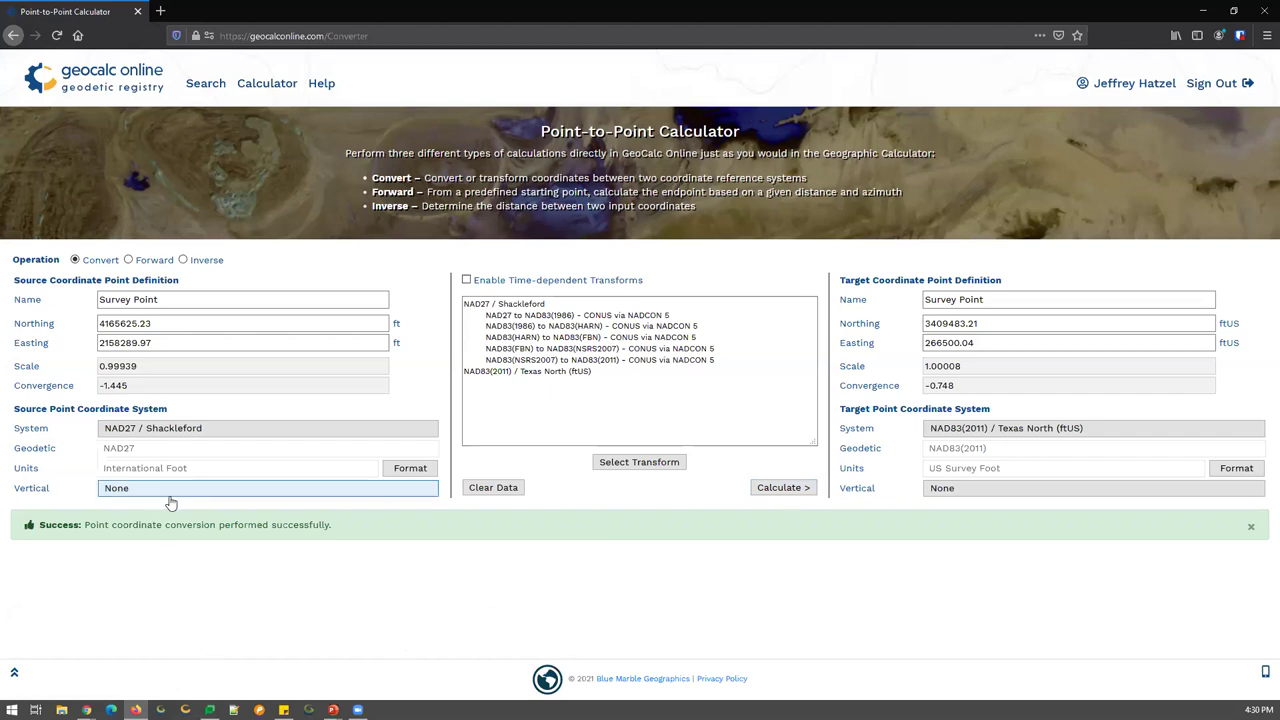
Step: Search the registry for code 4269 and expand the geodetic coordinate systems found
click(148, 261)
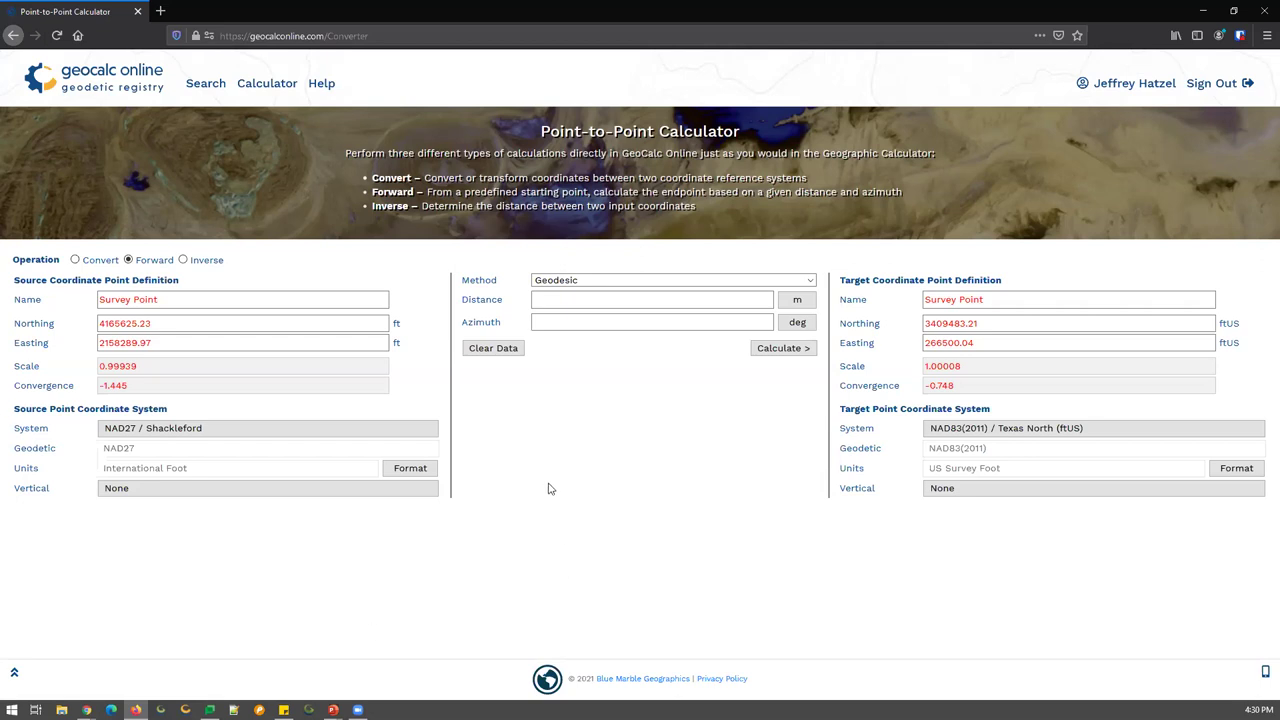
click(206, 84)
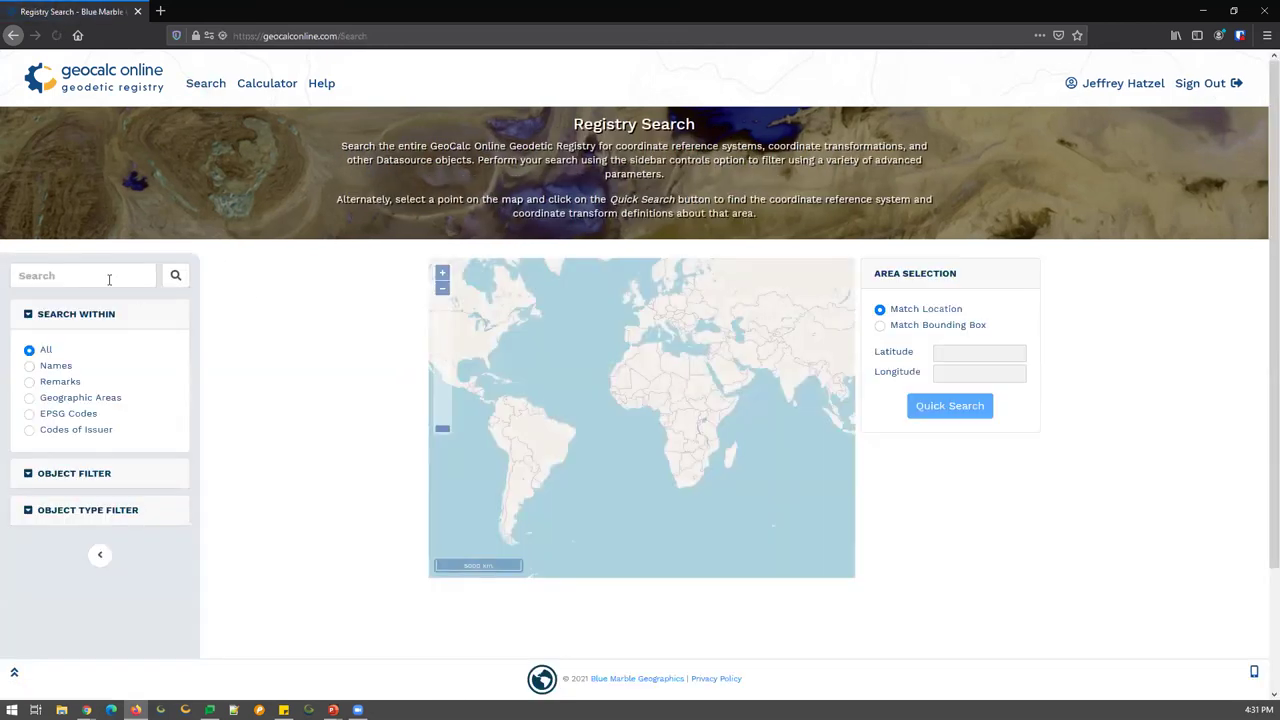
click(106, 273)
text(4269)
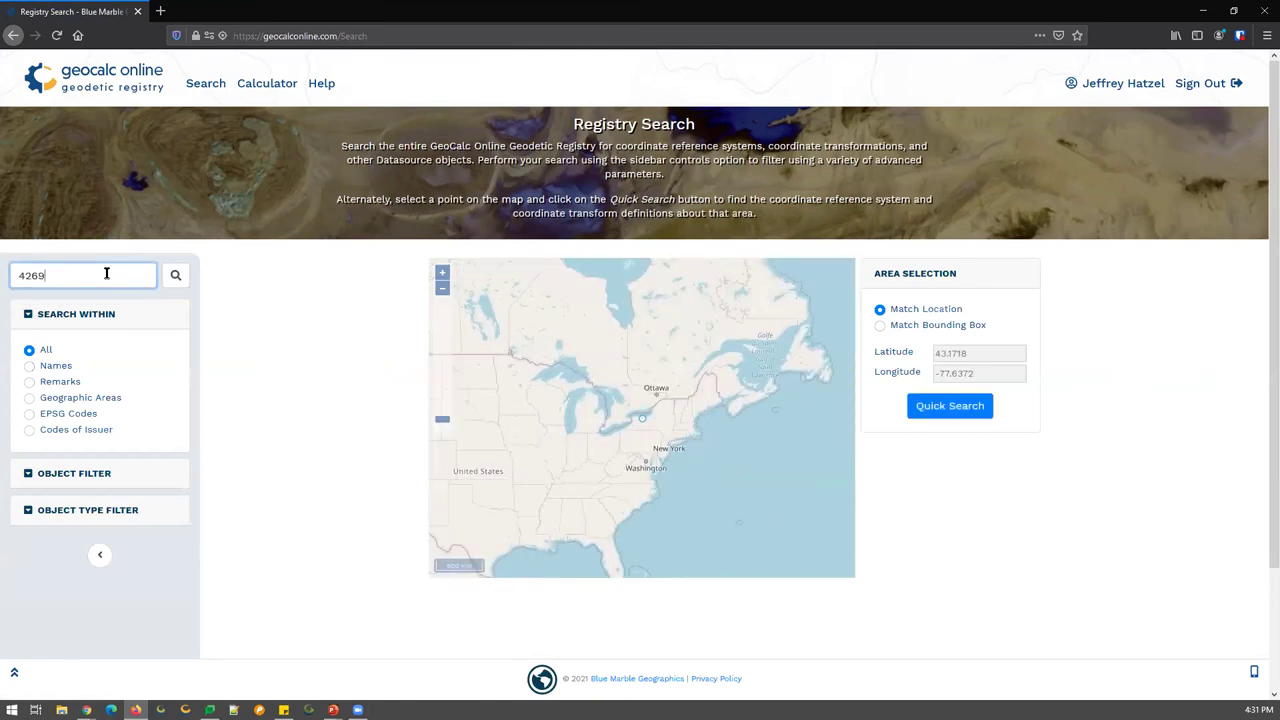
key(Return)
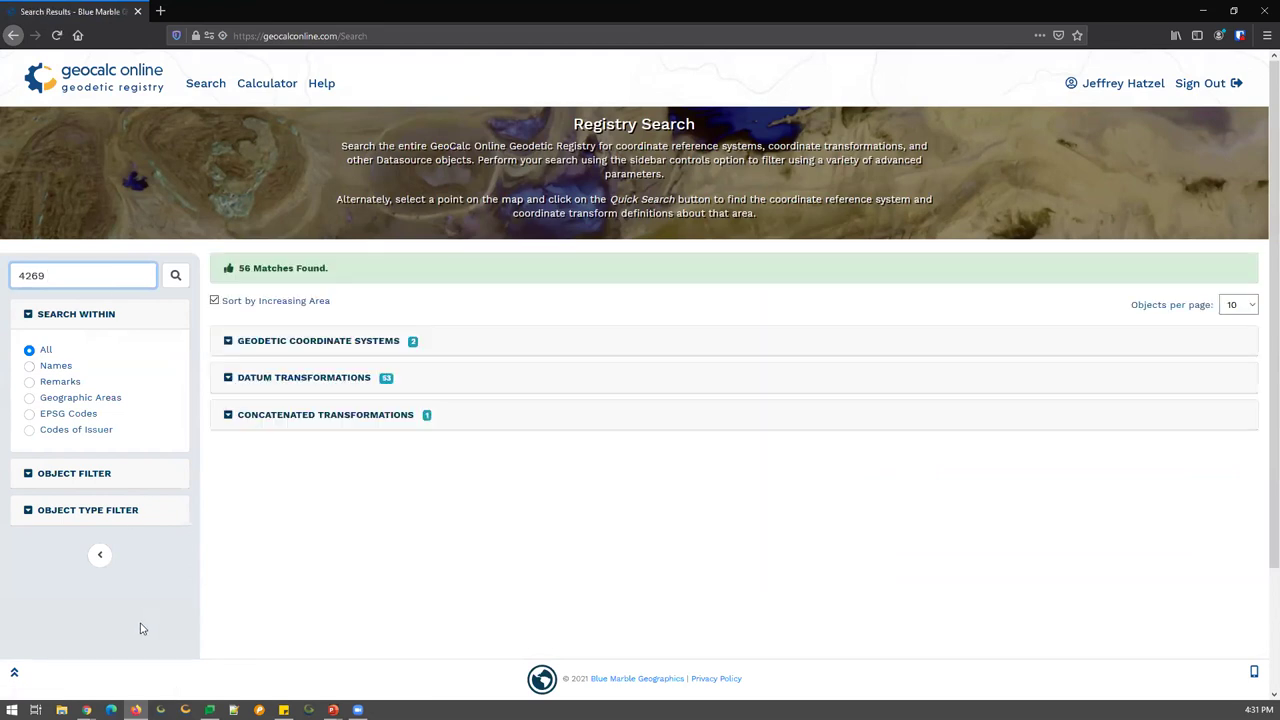
click(233, 379)
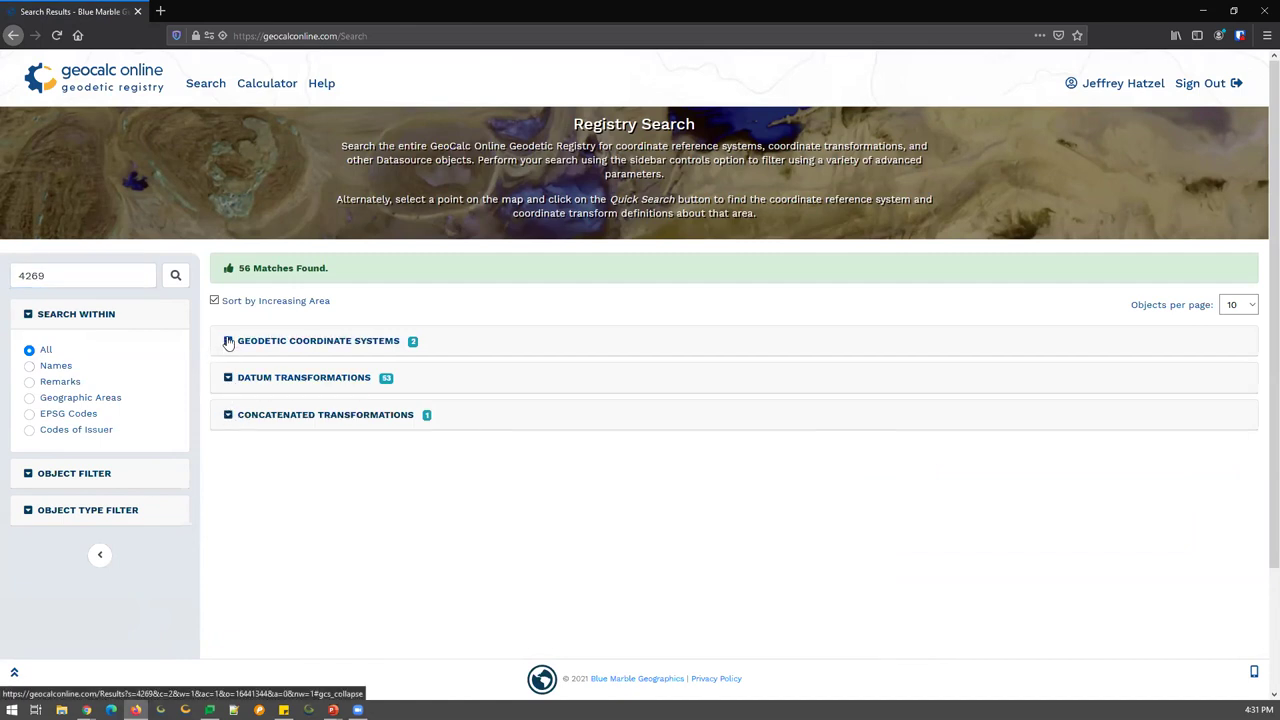
click(228, 342)
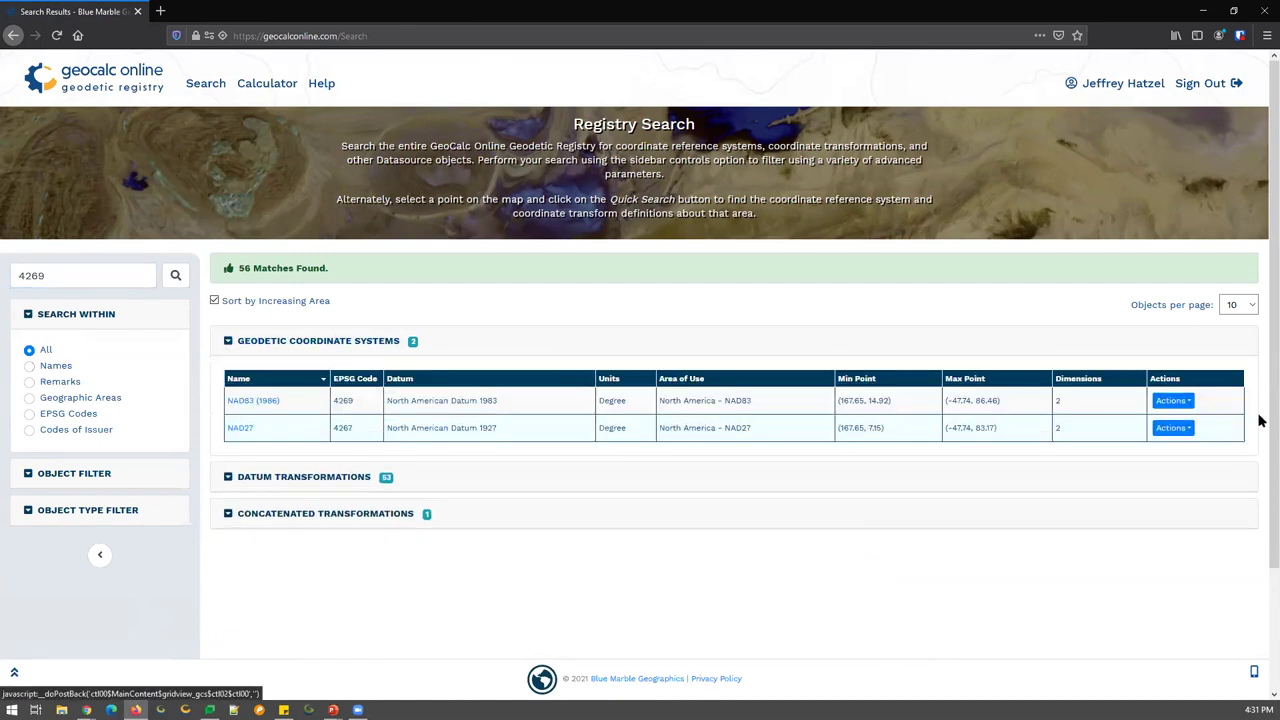
Step: Set NAD83 (1986) as both converter source and converter target, and open the Point-to-Point Calculator
click(1180, 400)
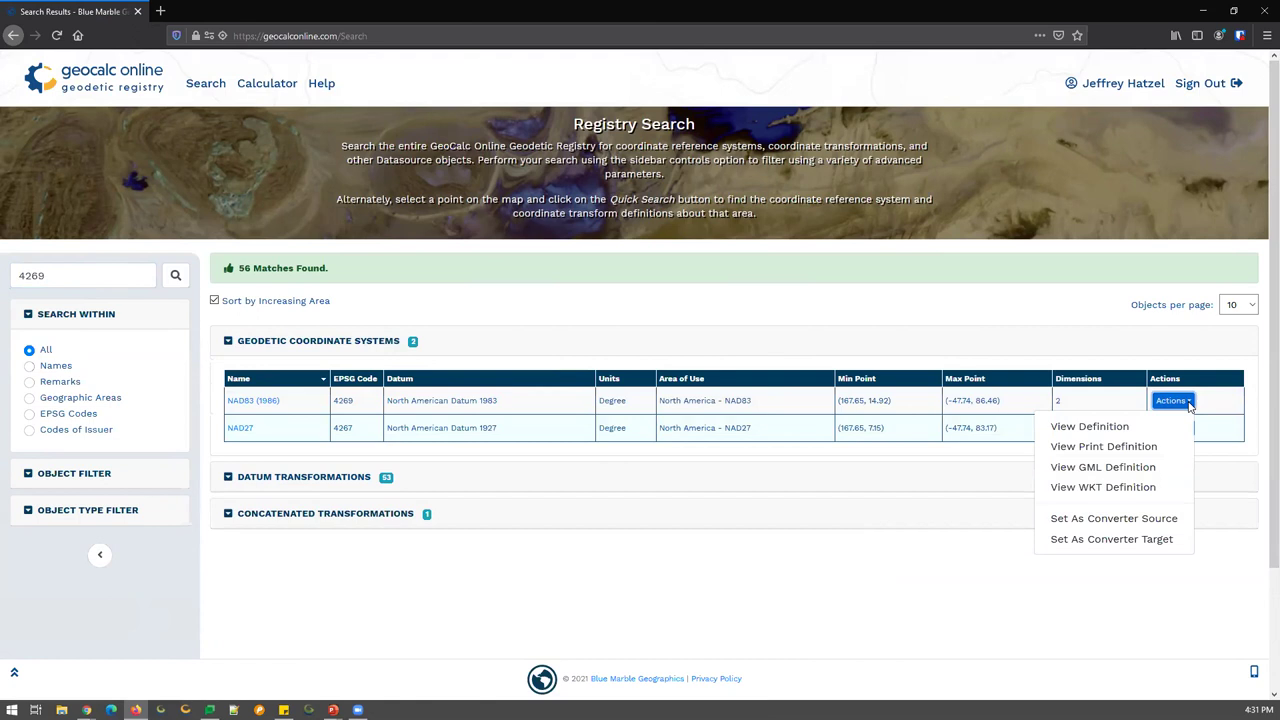
click(1155, 520)
click(1165, 400)
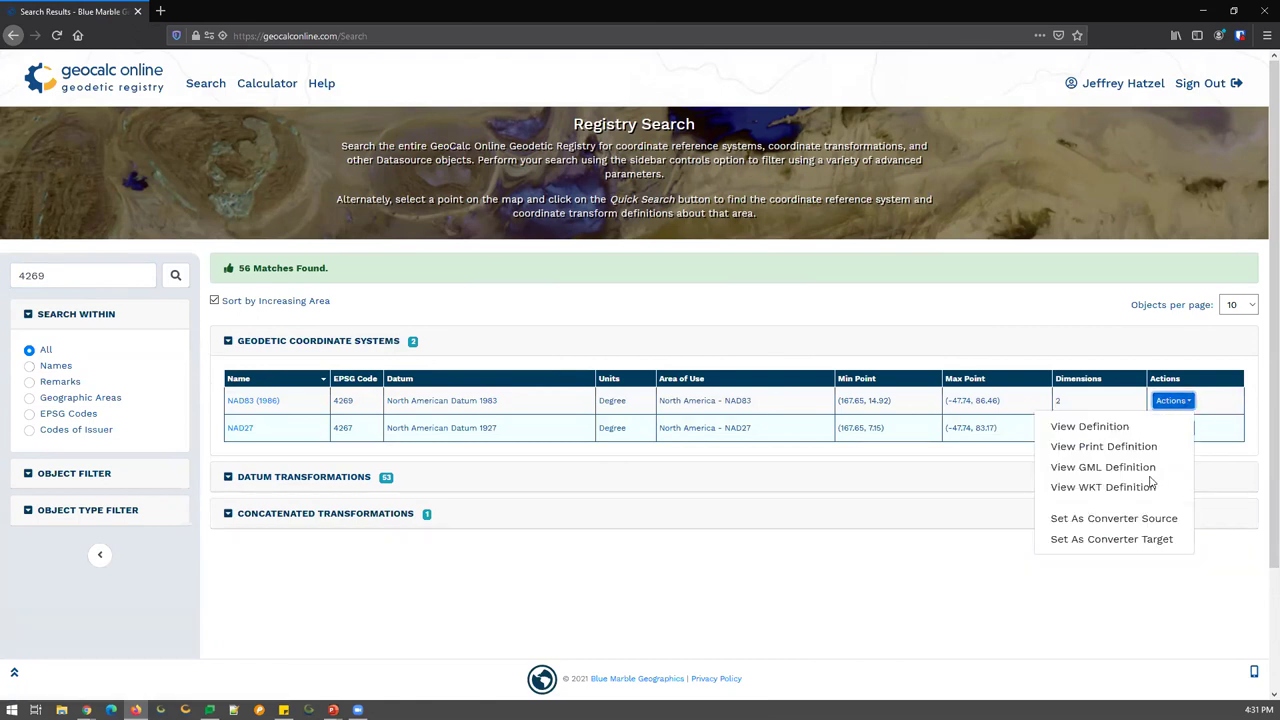
click(1120, 539)
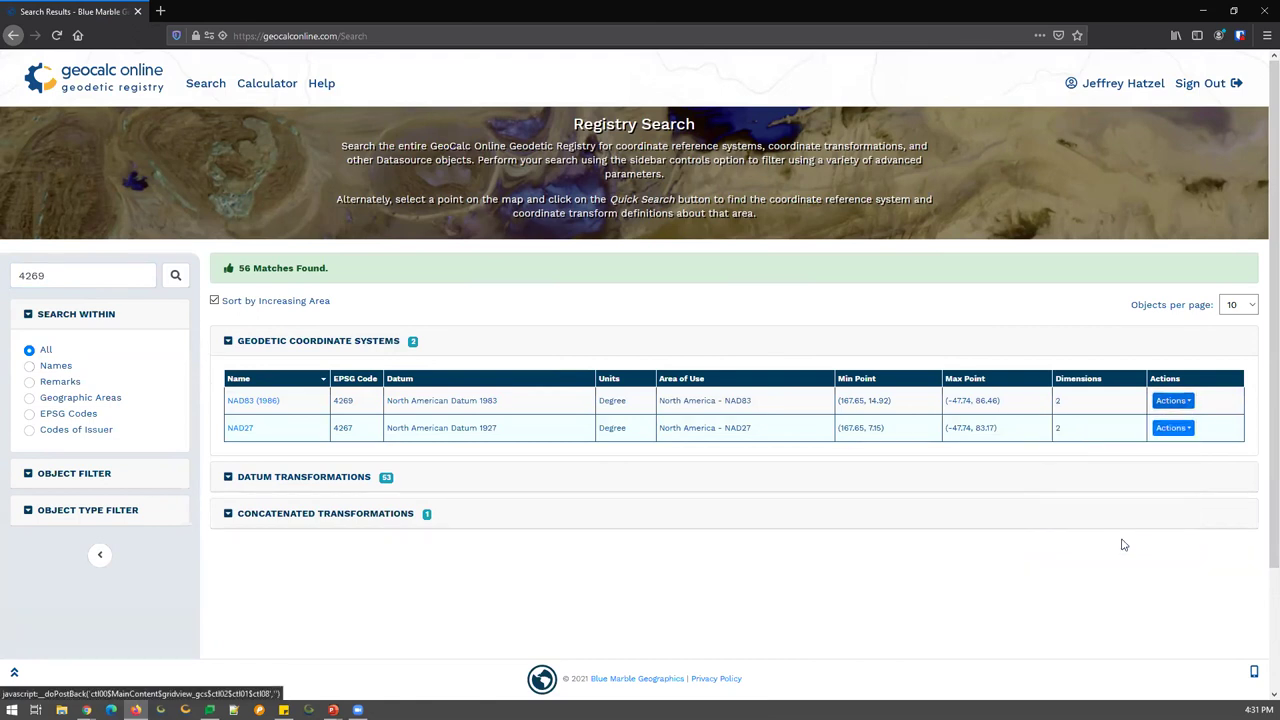
click(268, 88)
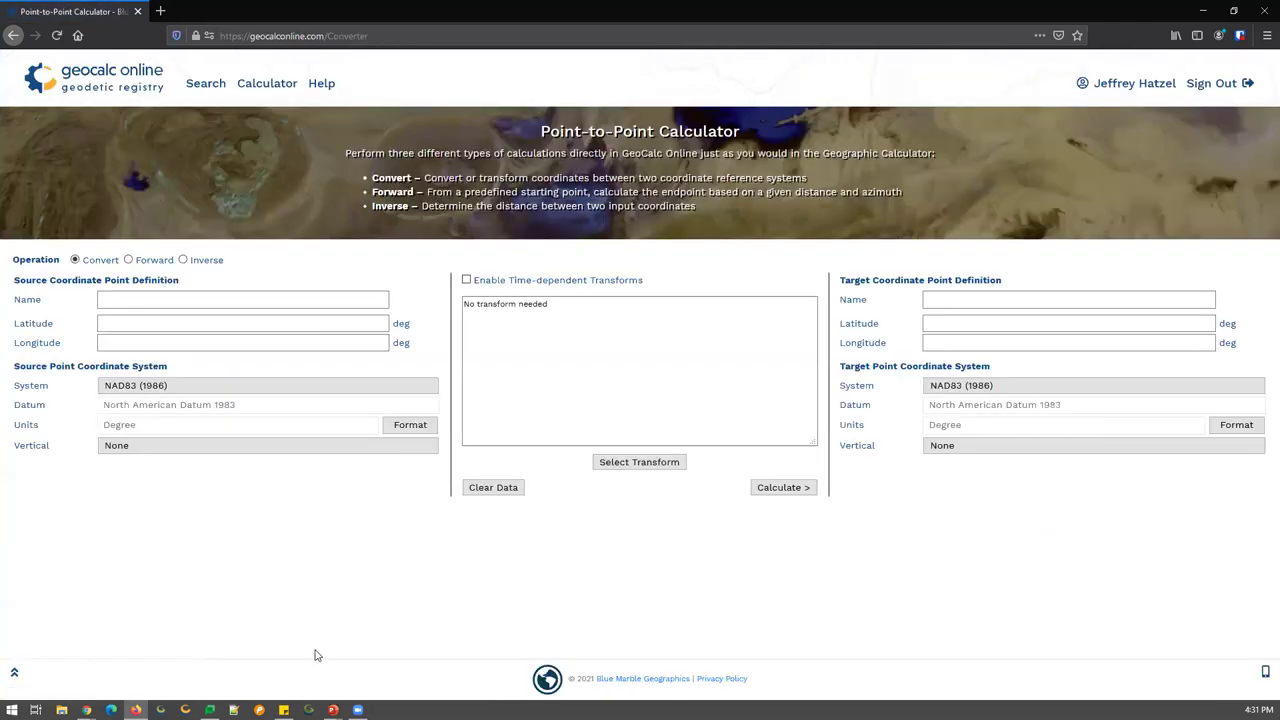
Step: Switch to the Forward operation and define the source point as Point 1 with latitude 35 and longitude -102
click(166, 261)
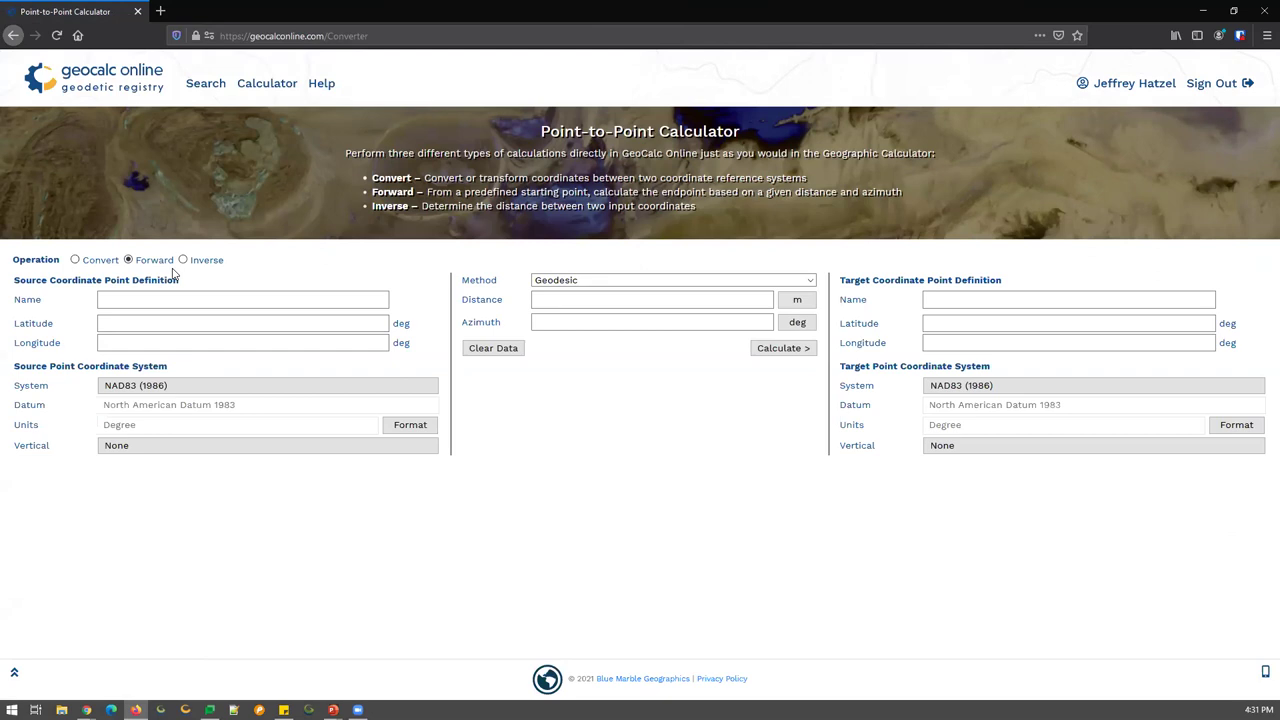
click(183, 300)
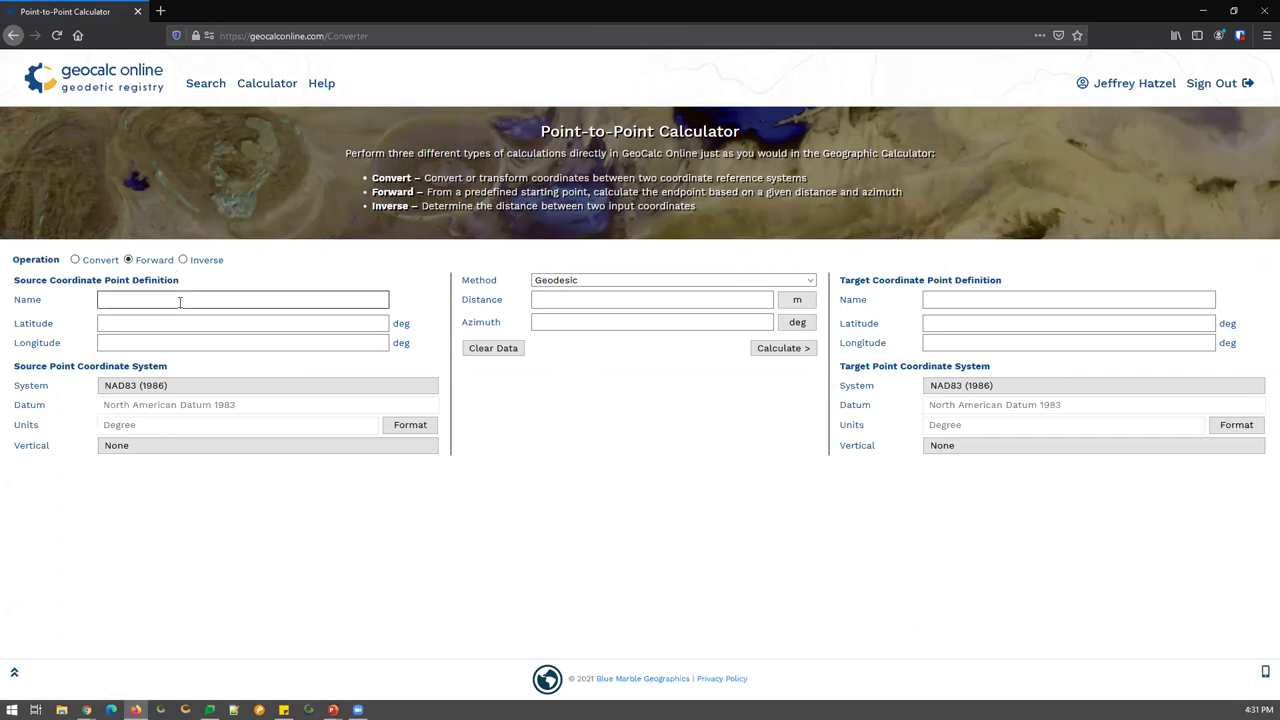
click(190, 298)
text(Point 1)
click(152, 321)
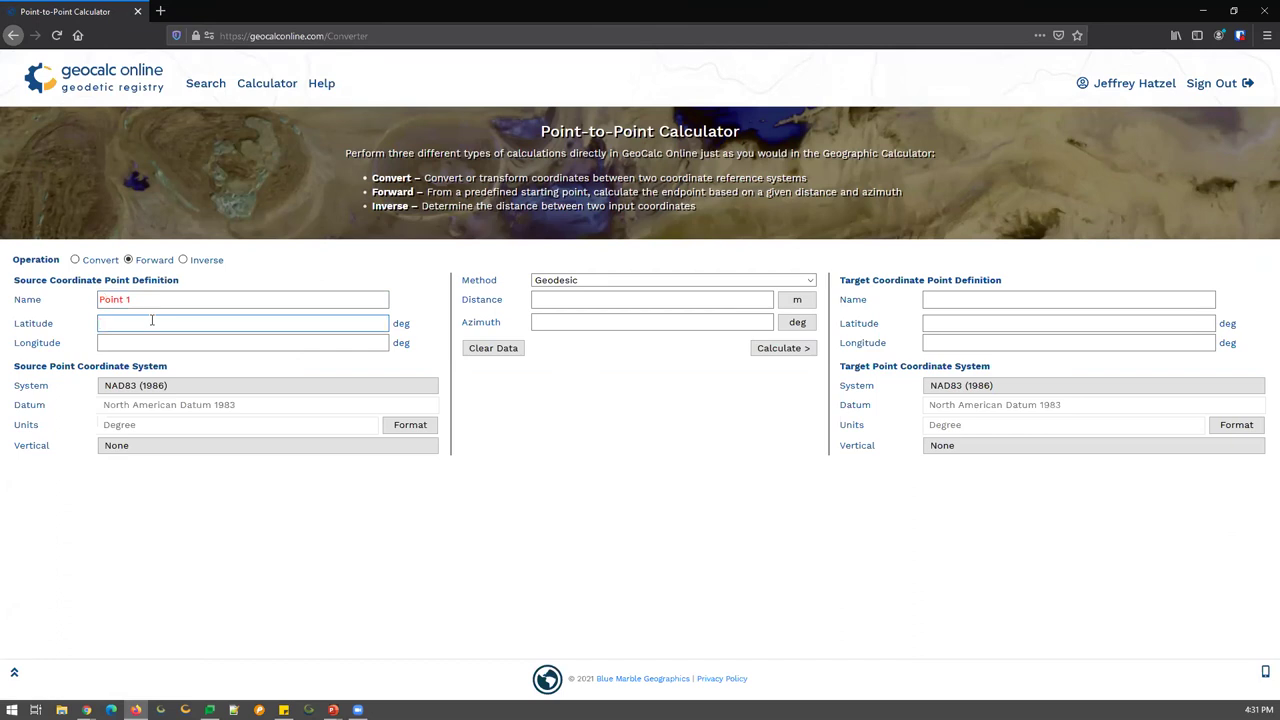
text(35)
key(Tab)
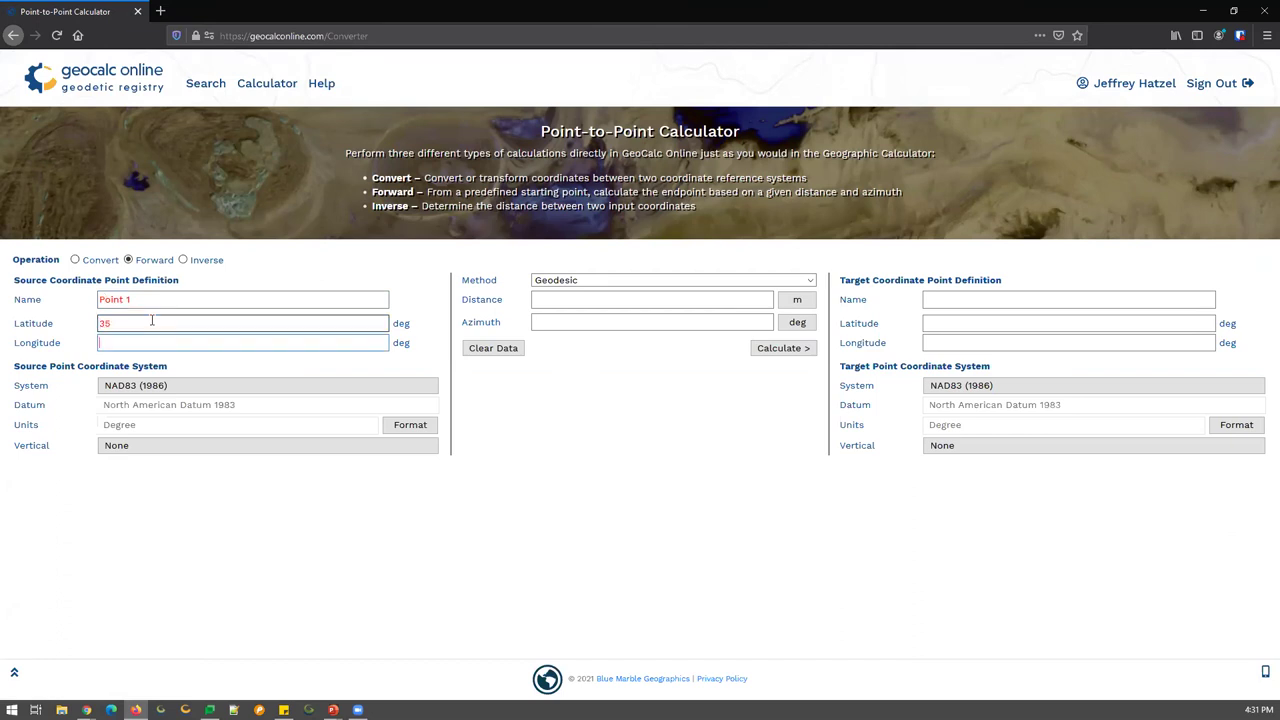
text(-102)
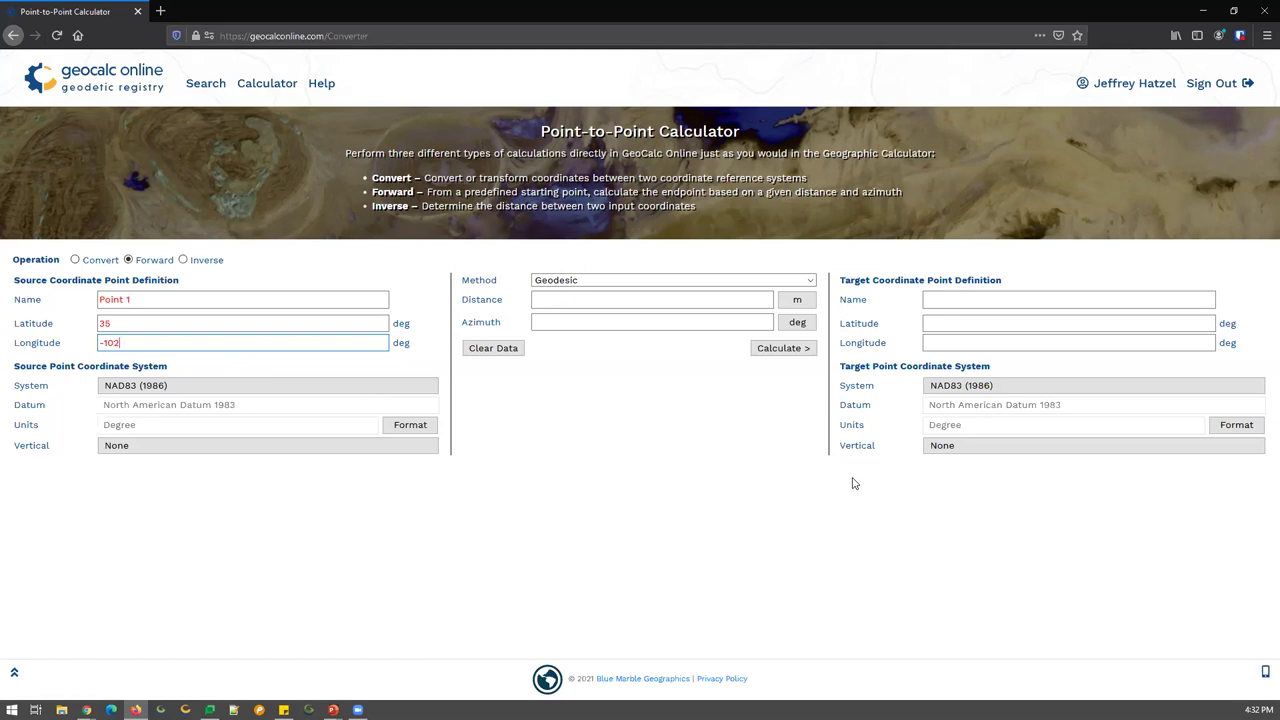
Step: Set the forward calculation's distance to 6000 and its azimuth to 135 degrees
click(636, 300)
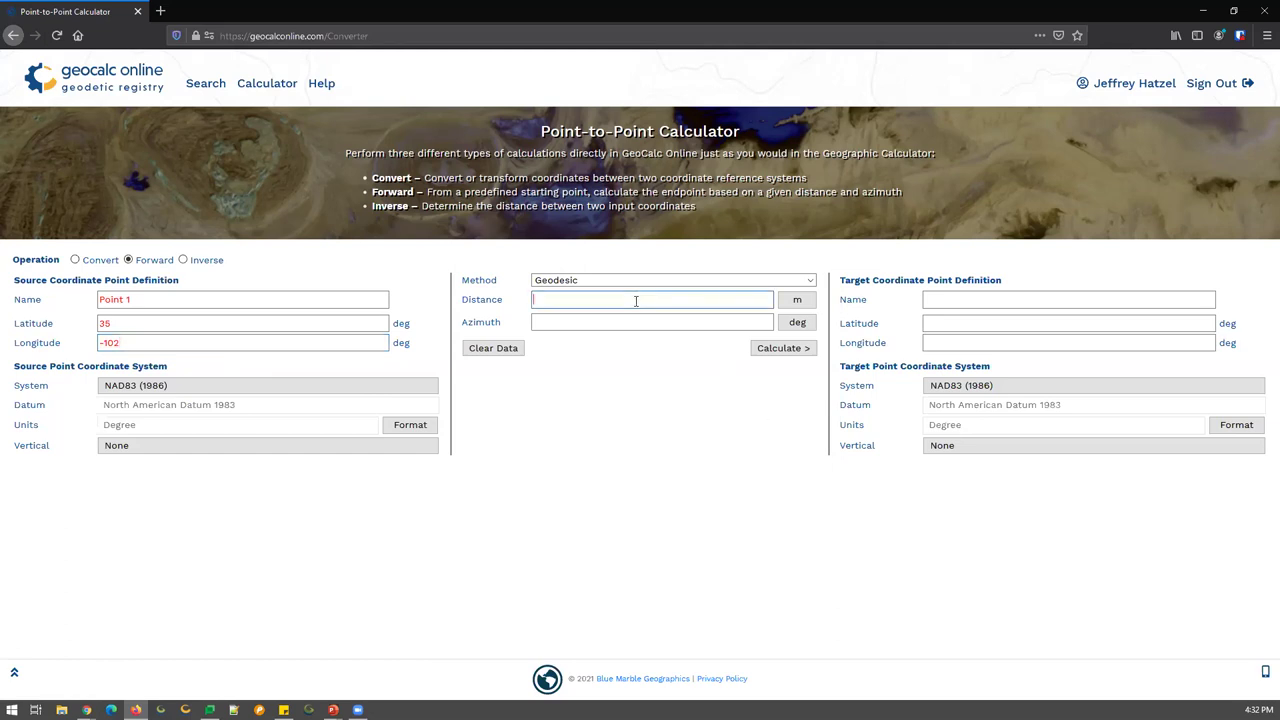
text(6000)
click(614, 321)
text(135)
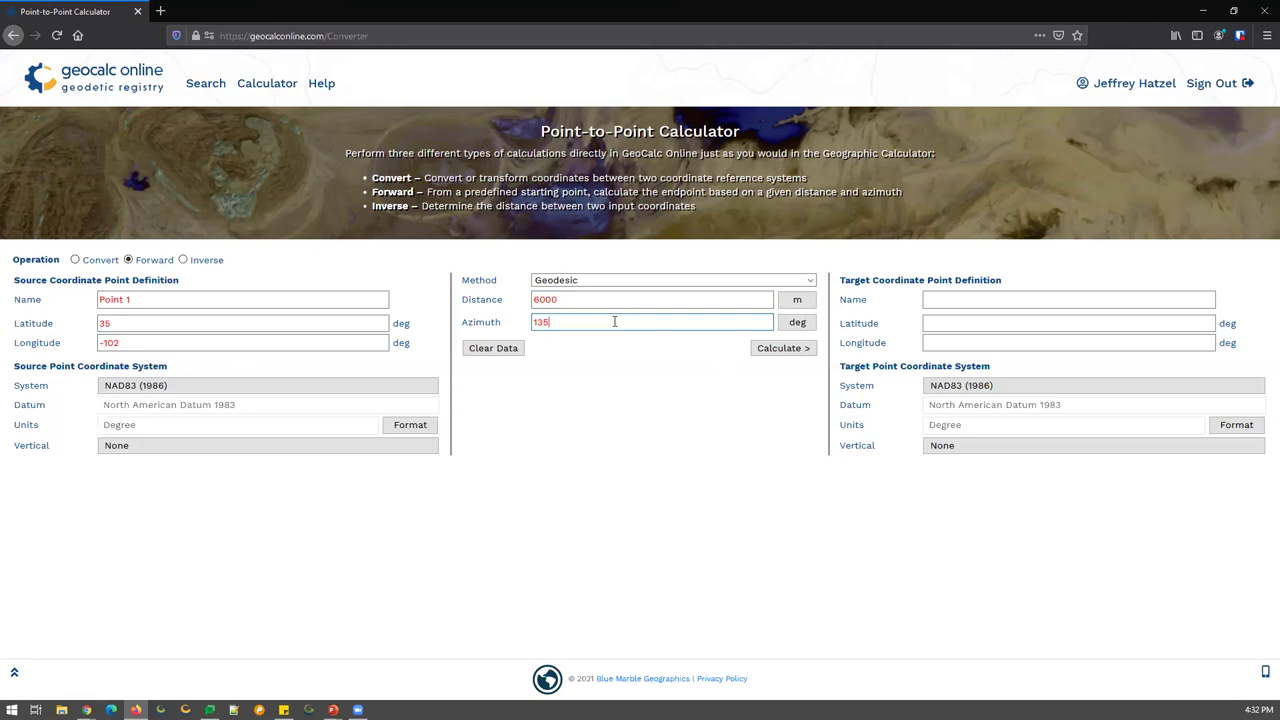
click(713, 462)
Step: Change the distance unit to US Survey Foot and run the forward calculation
click(796, 300)
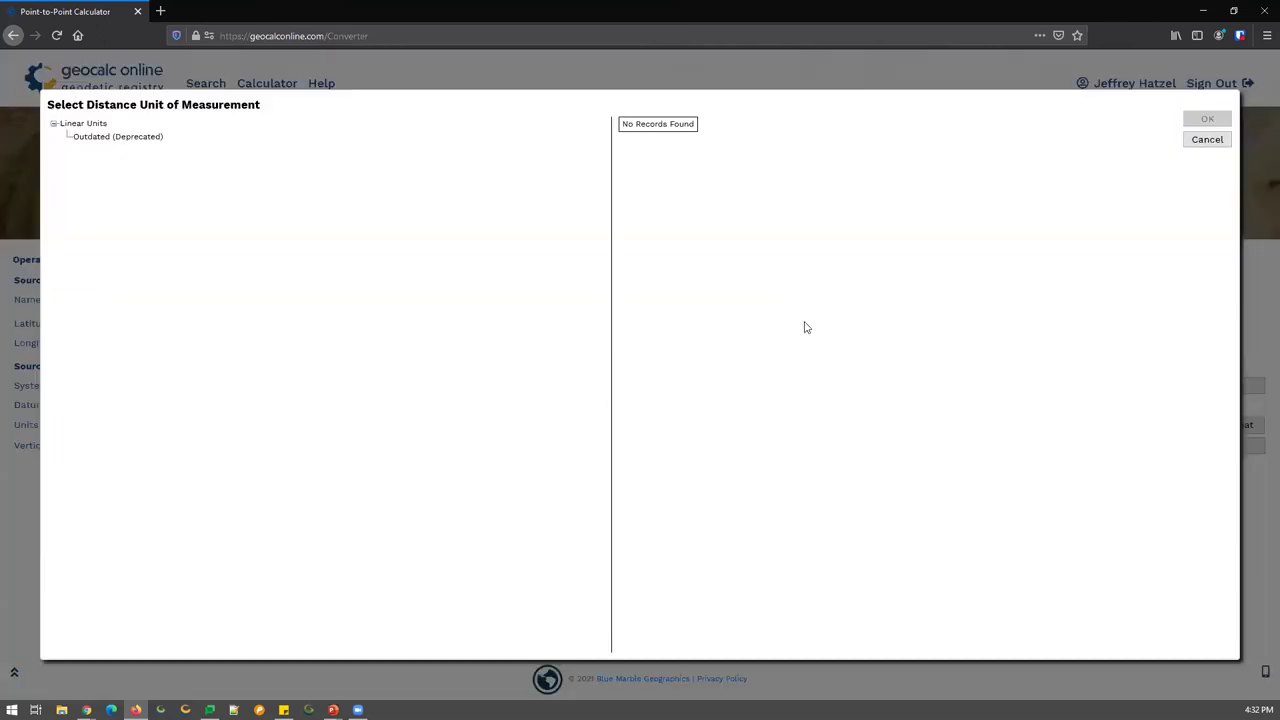
click(80, 123)
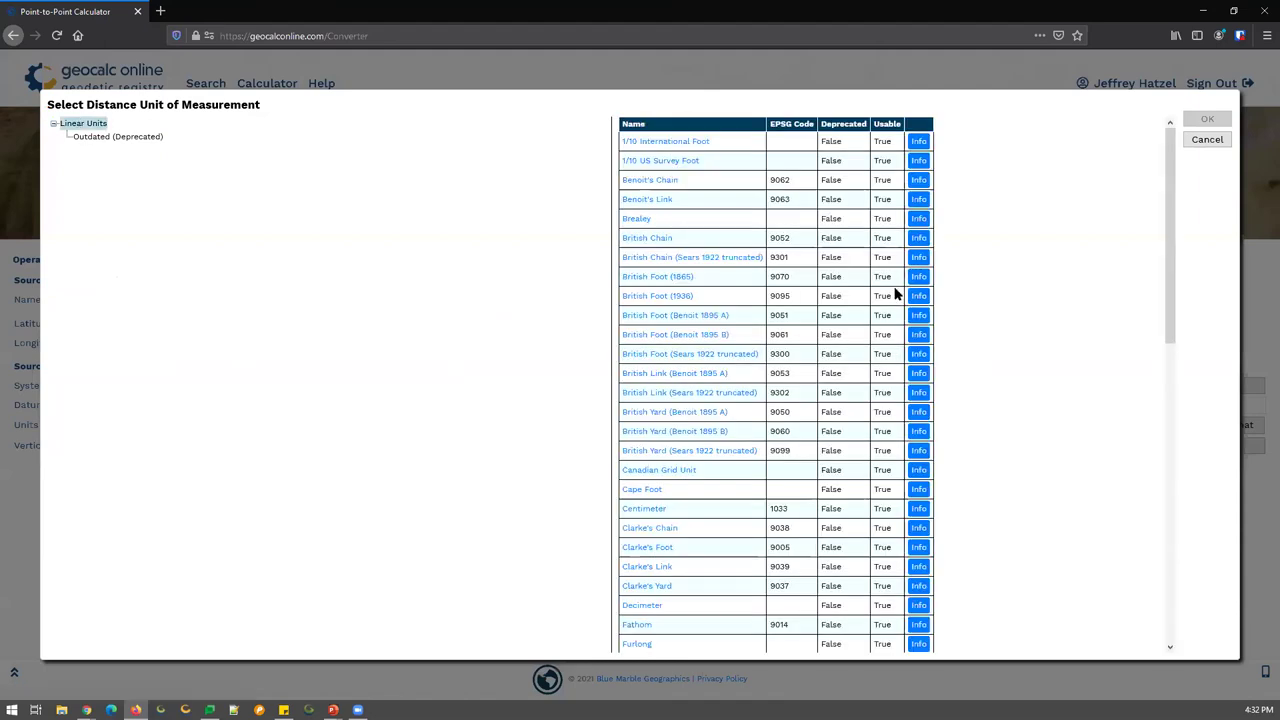
scroll(895, 293, down, 10)
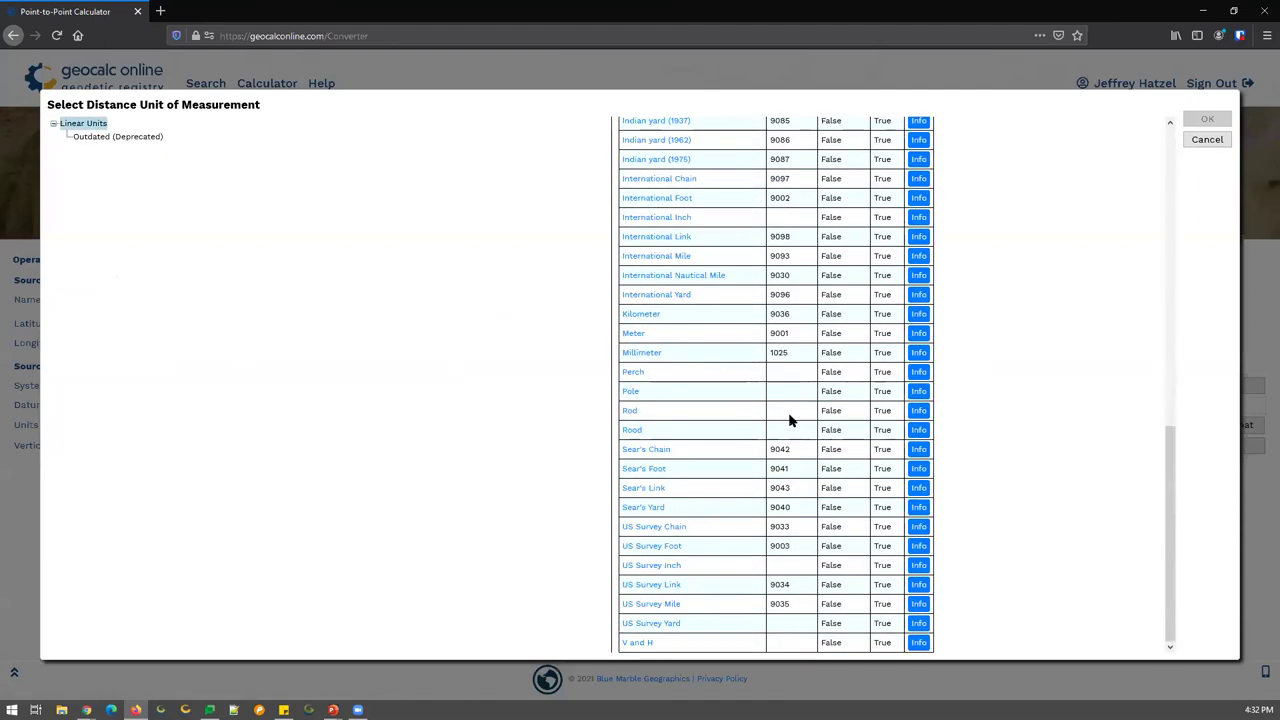
click(650, 548)
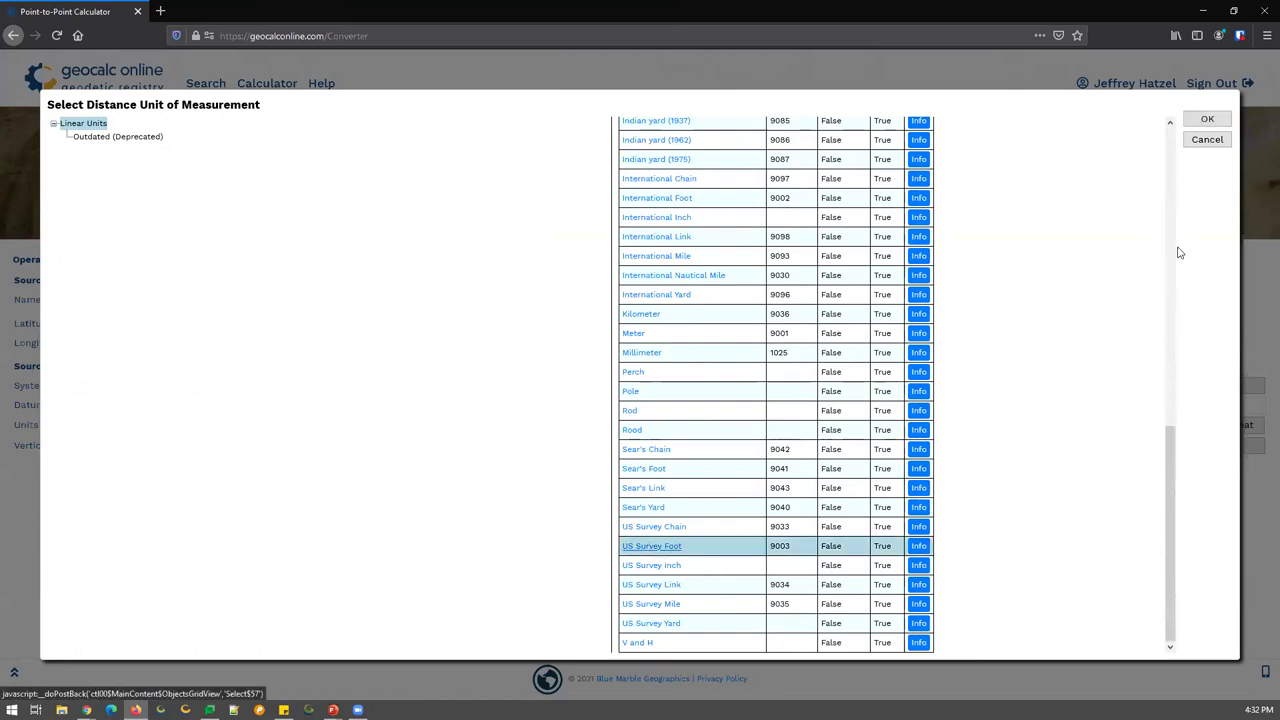
click(1207, 120)
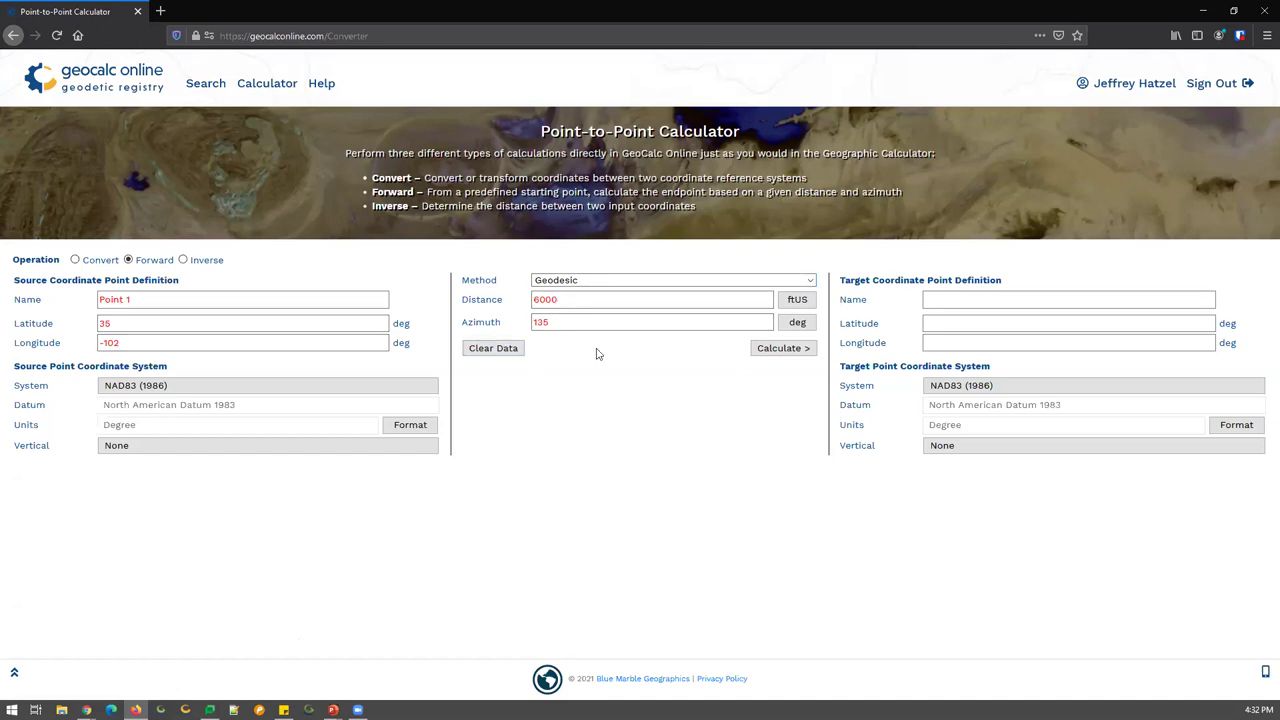
click(765, 355)
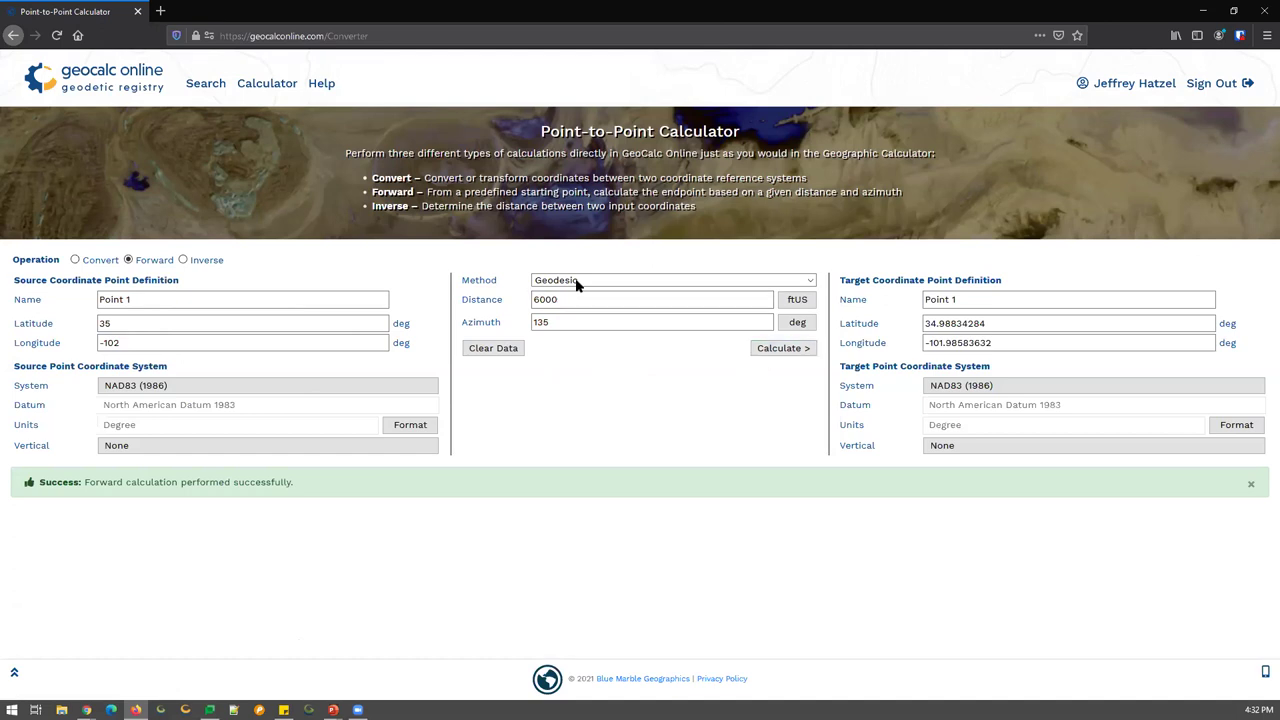
click(585, 327)
click(1030, 329)
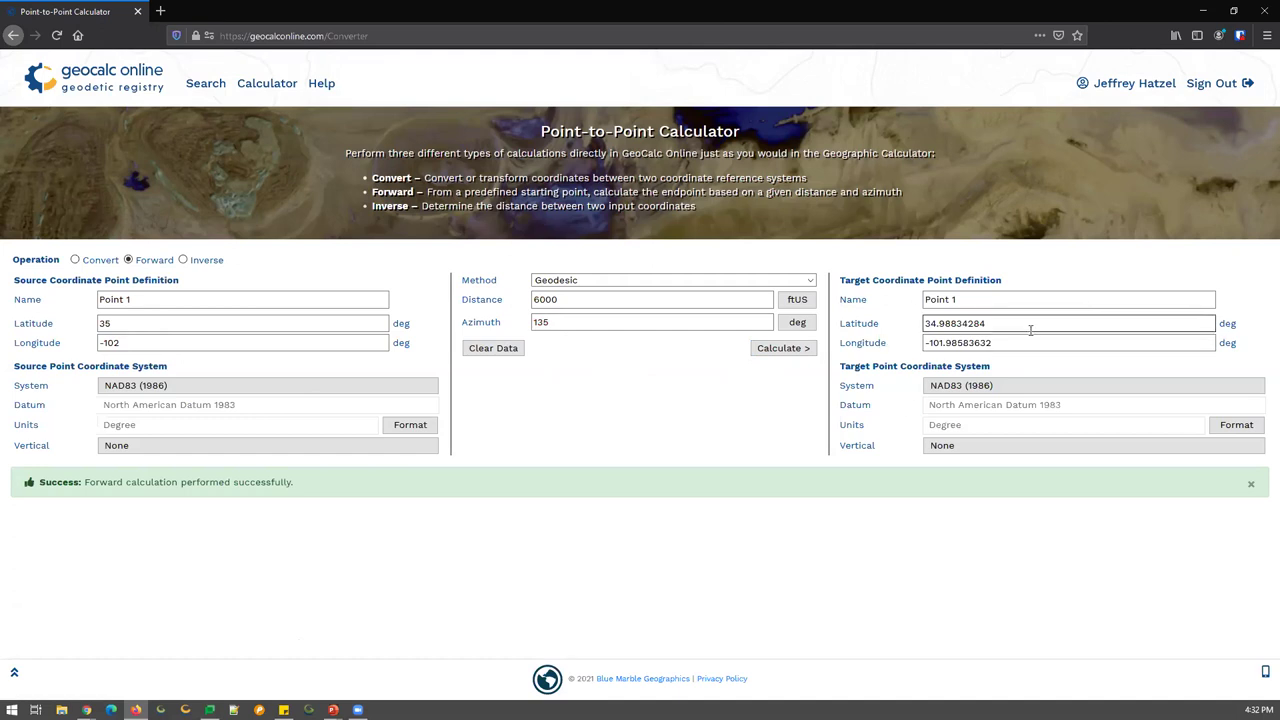